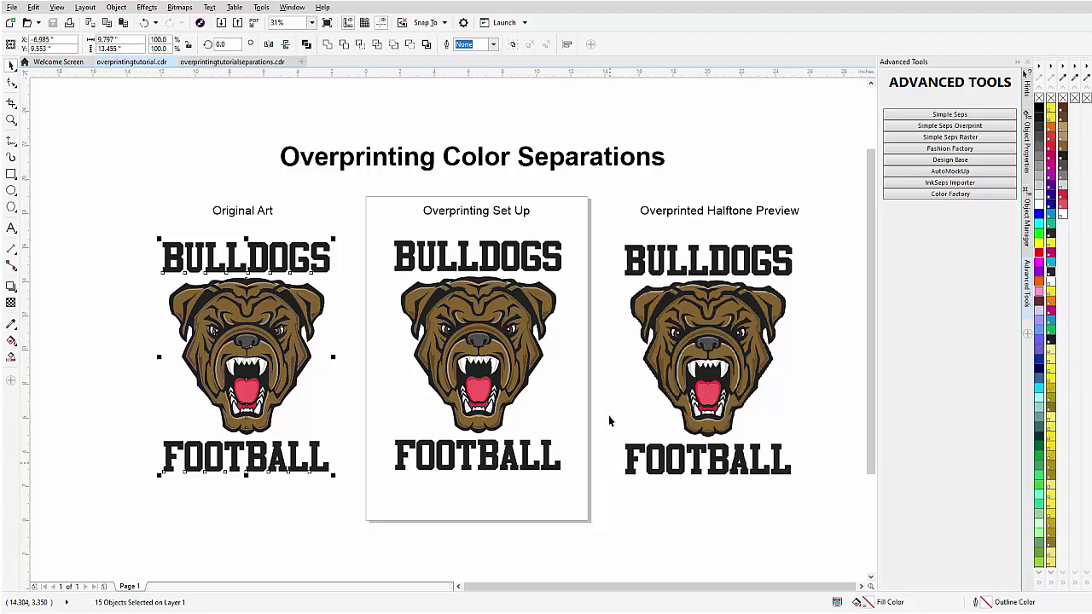
In overprintingtutorialseparations.cdr, move the black halftone bitmap off the page to inspect the brown and red halftones beneath, and undo the move.
{"action": "left_click", "coordinate": [243, 61]}
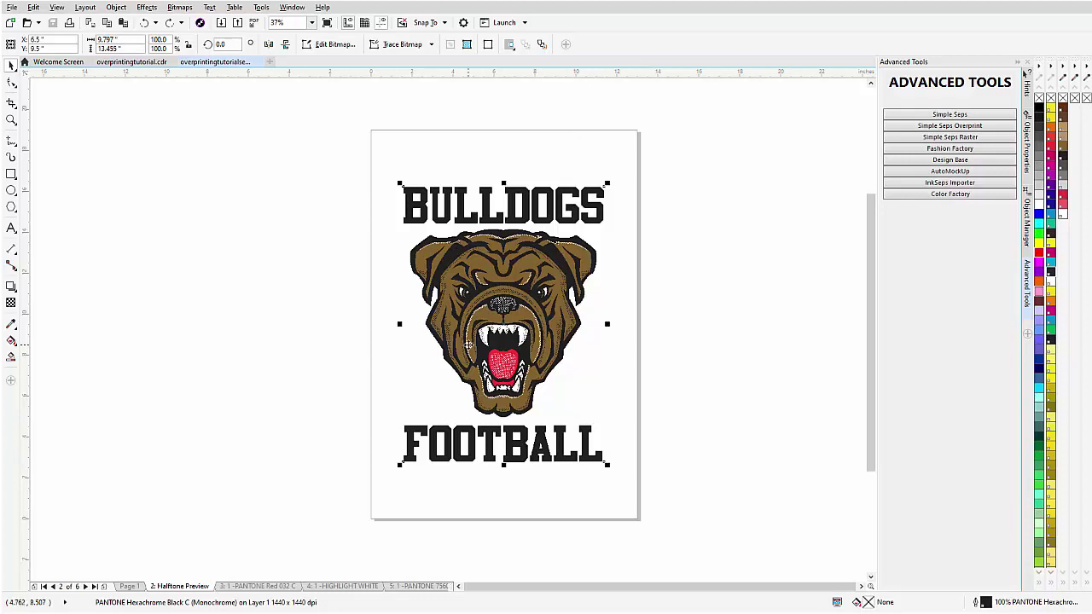
{"action": "left_click_drag", "start_coordinate": [467, 343], "coordinate": [711, 345]}
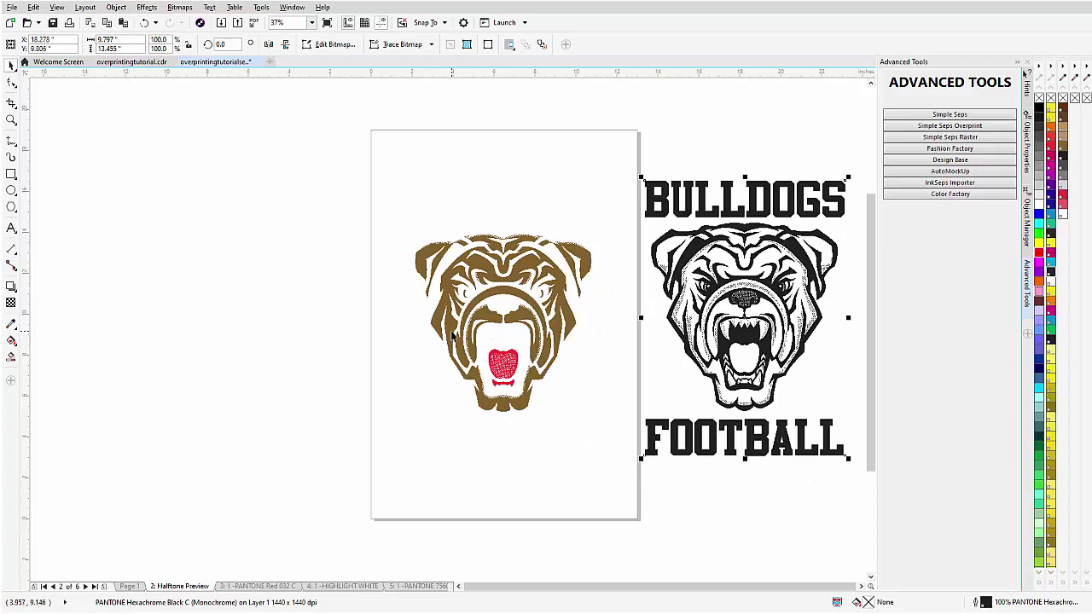
{"action": "scroll", "coordinate": [453, 335], "scroll_direction": "up", "scroll_amount": 2}
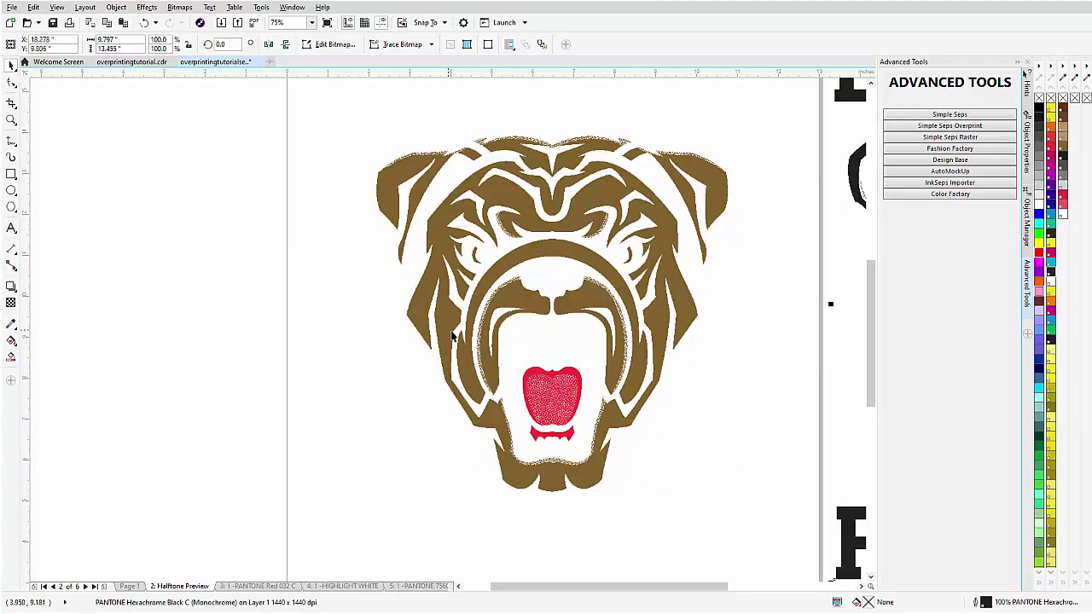
{"action": "key", "text": "ctrl+z"}
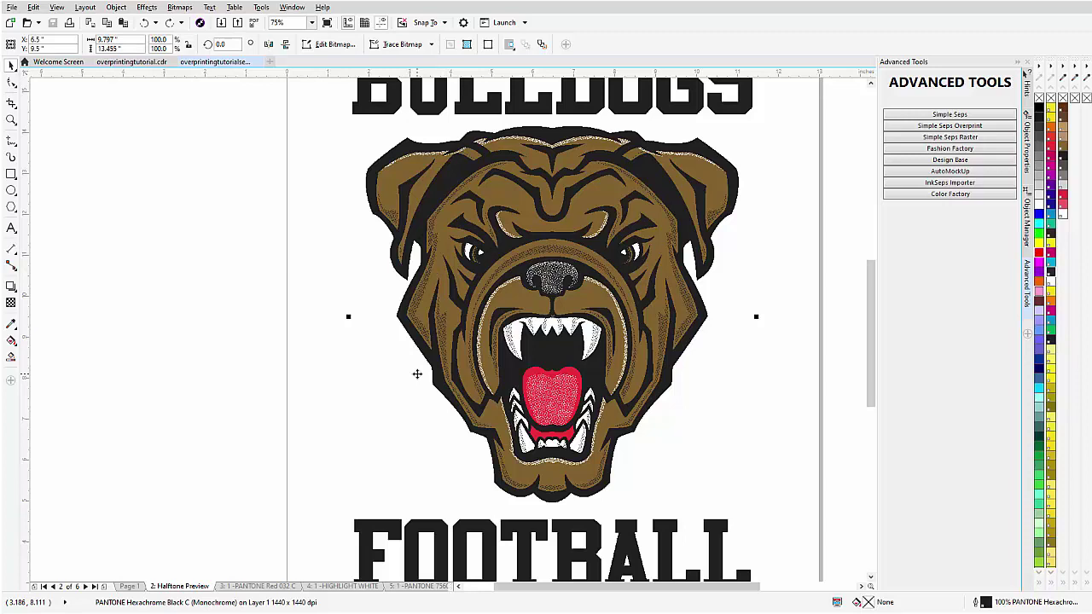
{"action": "scroll", "coordinate": [417, 374], "scroll_direction": "down", "scroll_amount": 2}
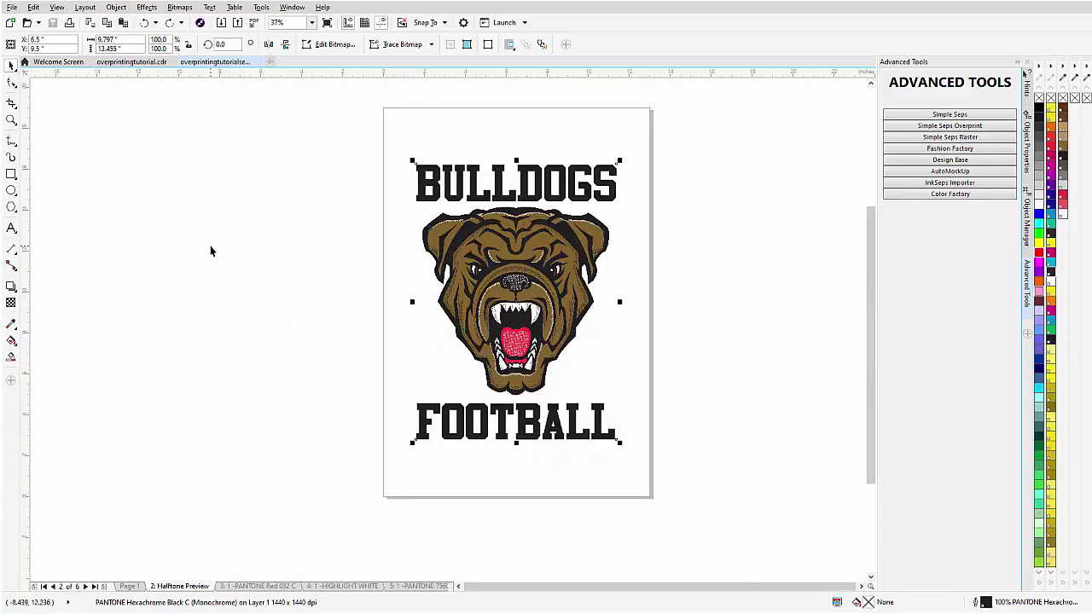
In overprintingtutorial.cdr, inspect the halftone preview bitmap and the fills of the tongue and face shading in the Overprinting Set Up art.
{"action": "left_click", "coordinate": [132, 61]}
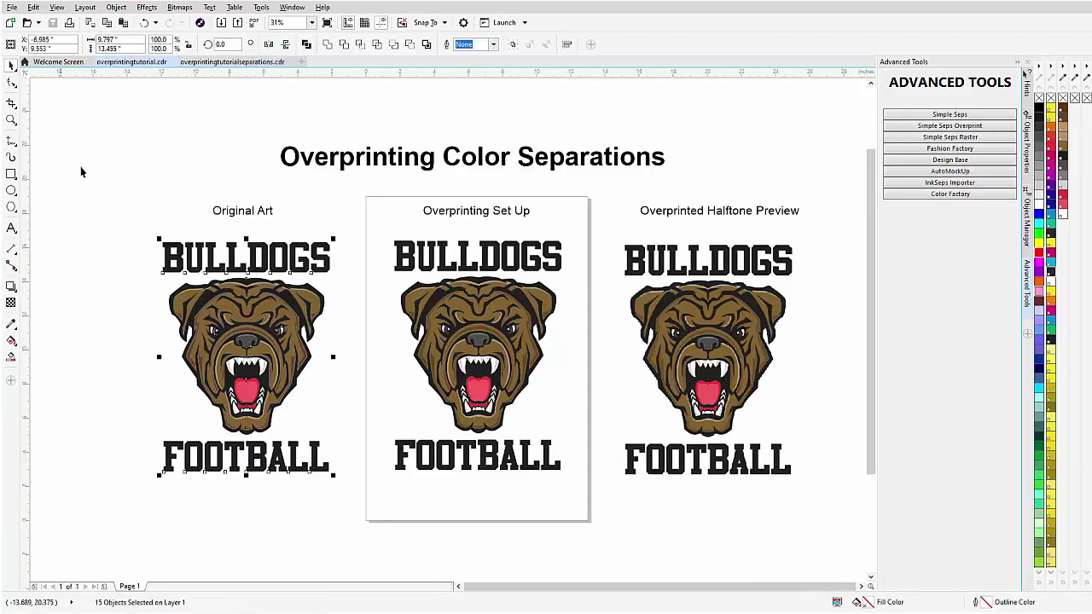
{"action": "left_click", "coordinate": [661, 309]}
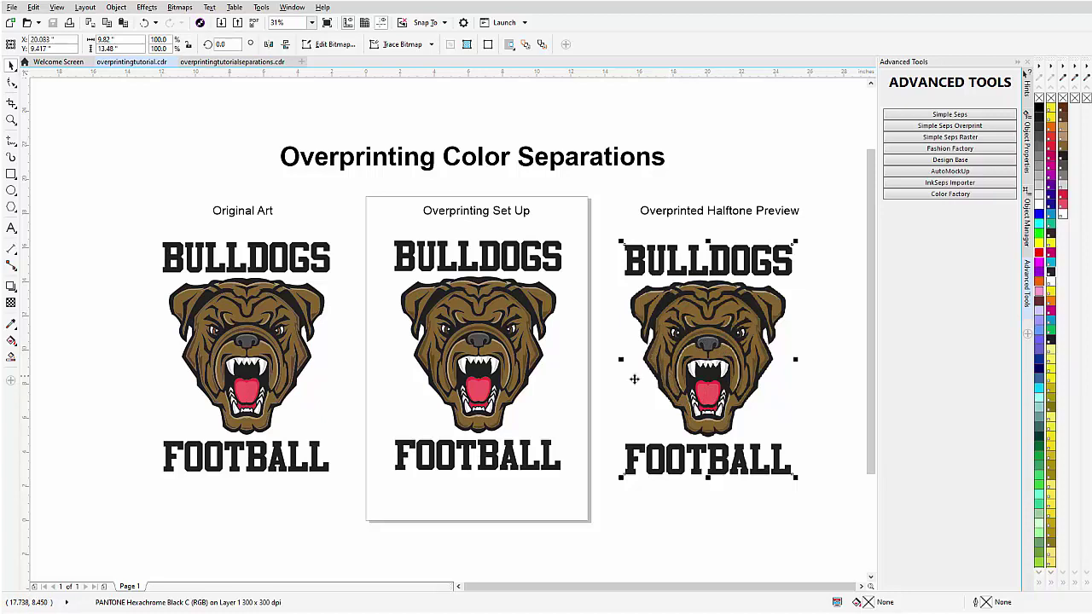
{"action": "left_click", "coordinate": [479, 389]}
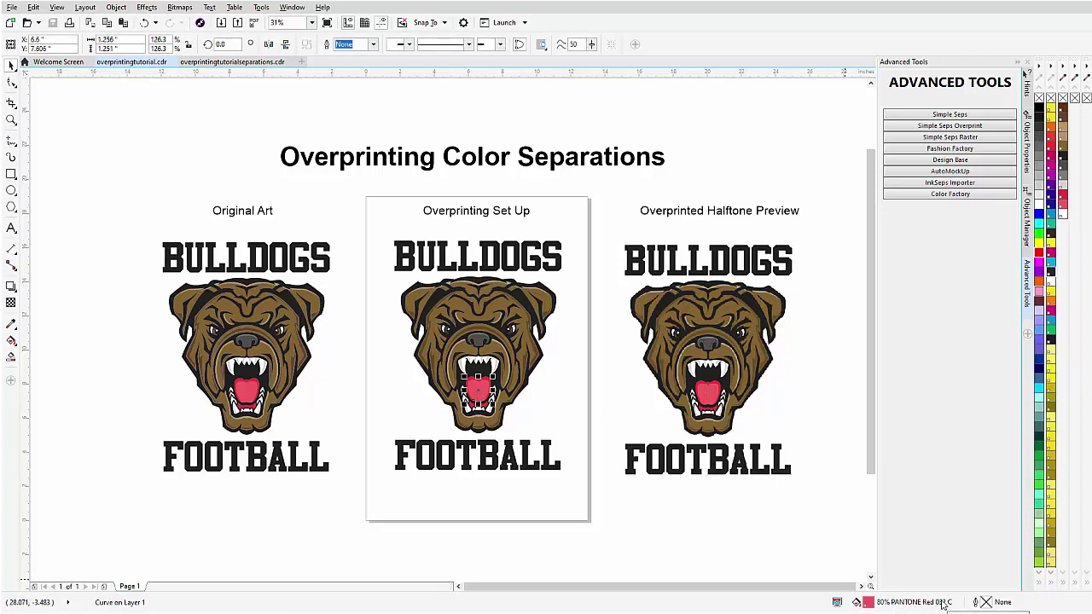
{"action": "left_click", "coordinate": [527, 365]}
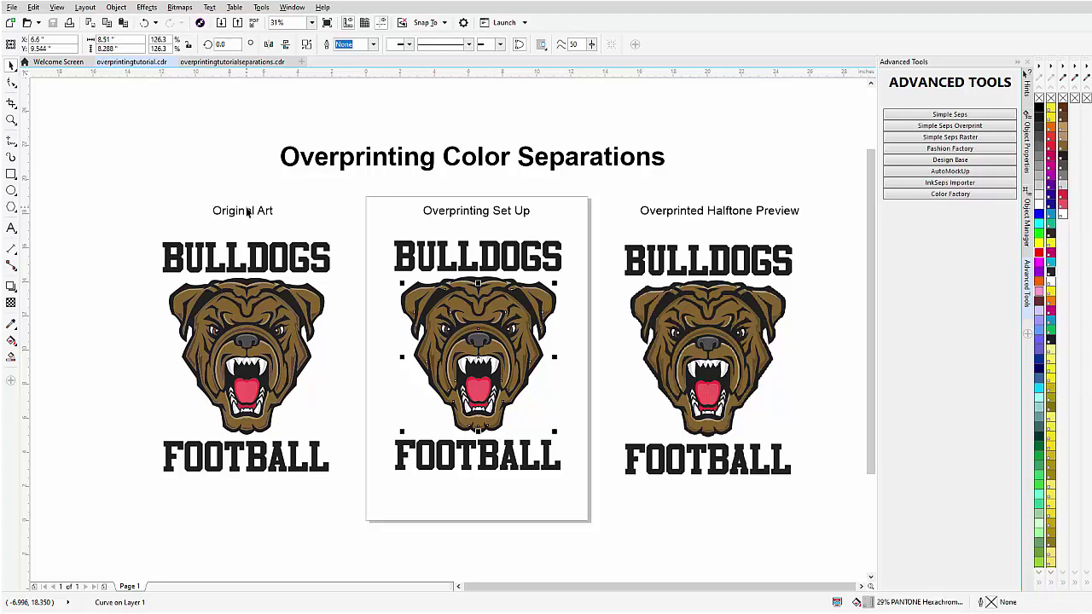
Turn Simulate Overprints off and on again to compare how the shading in the Overprinting Set Up art displays.
{"action": "left_click", "coordinate": [58, 7]}
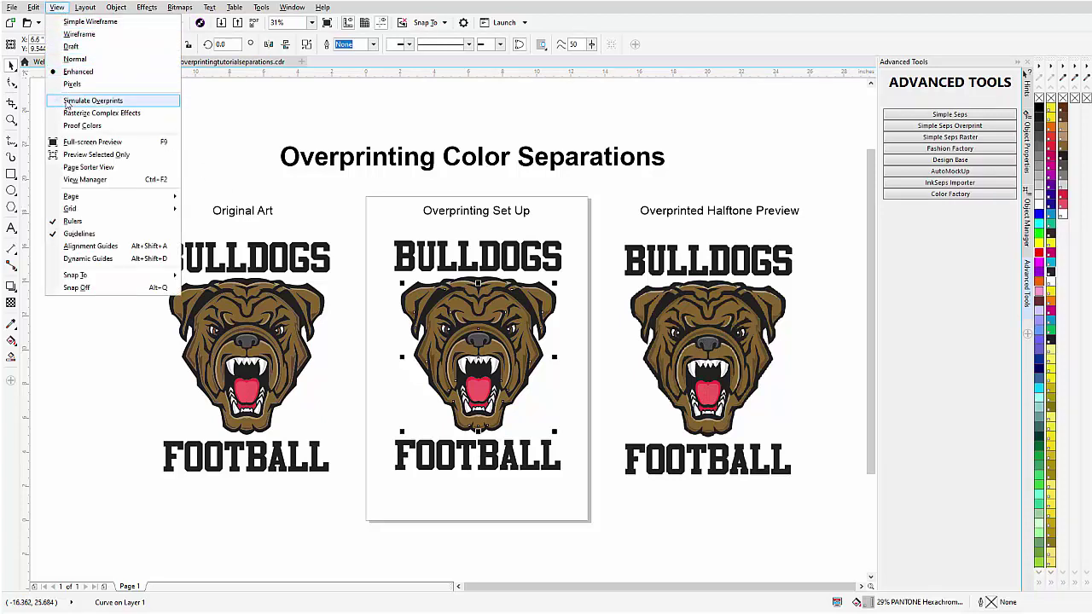
{"action": "left_click", "coordinate": [68, 102]}
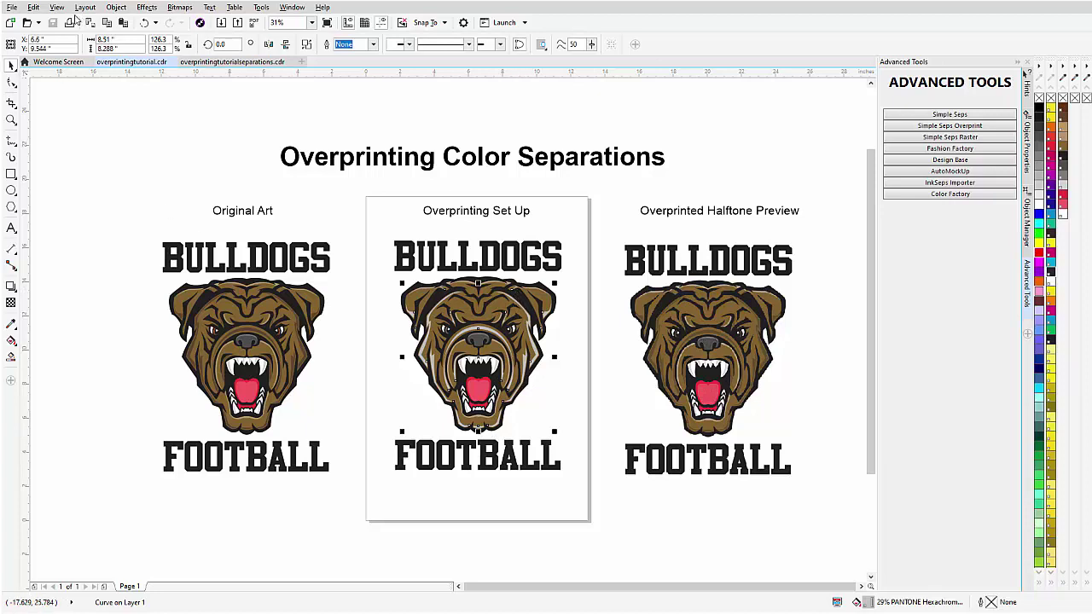
{"action": "left_click", "coordinate": [57, 8]}
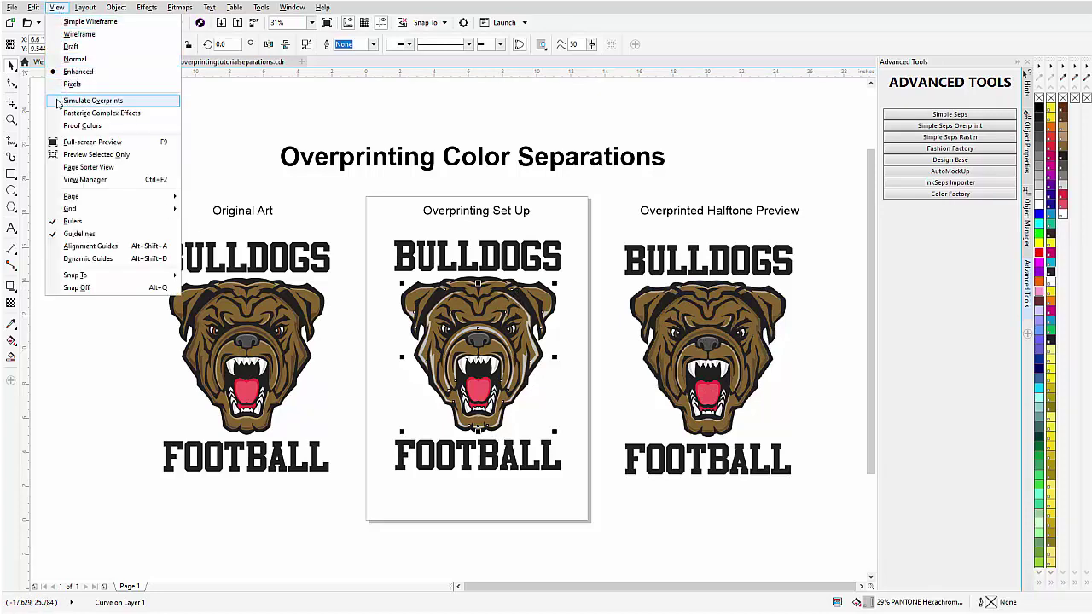
{"action": "left_click", "coordinate": [66, 102]}
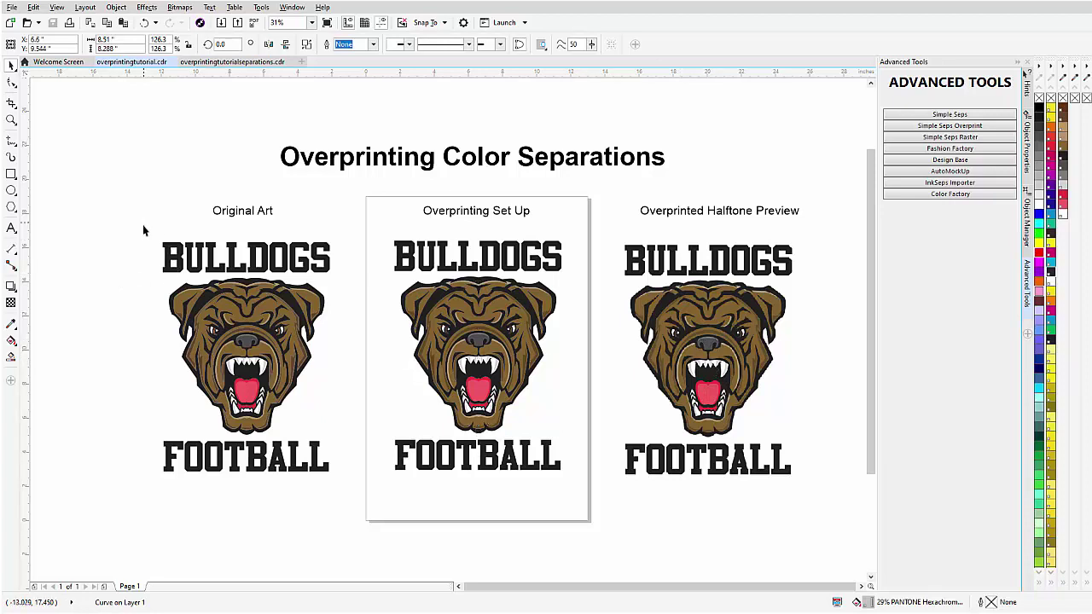
Select the whole Original Art design and create a Simple Seps selection palette from it to review its colors and tints.
{"action": "left_click_drag", "start_coordinate": [143, 224], "coordinate": [385, 520]}
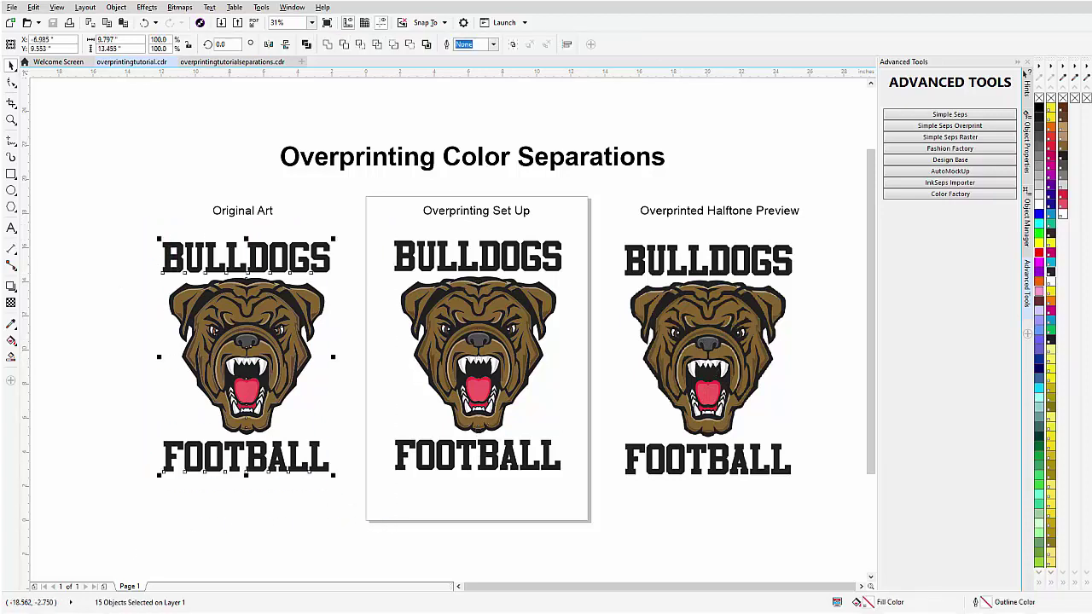
{"action": "left_click", "coordinate": [950, 114]}
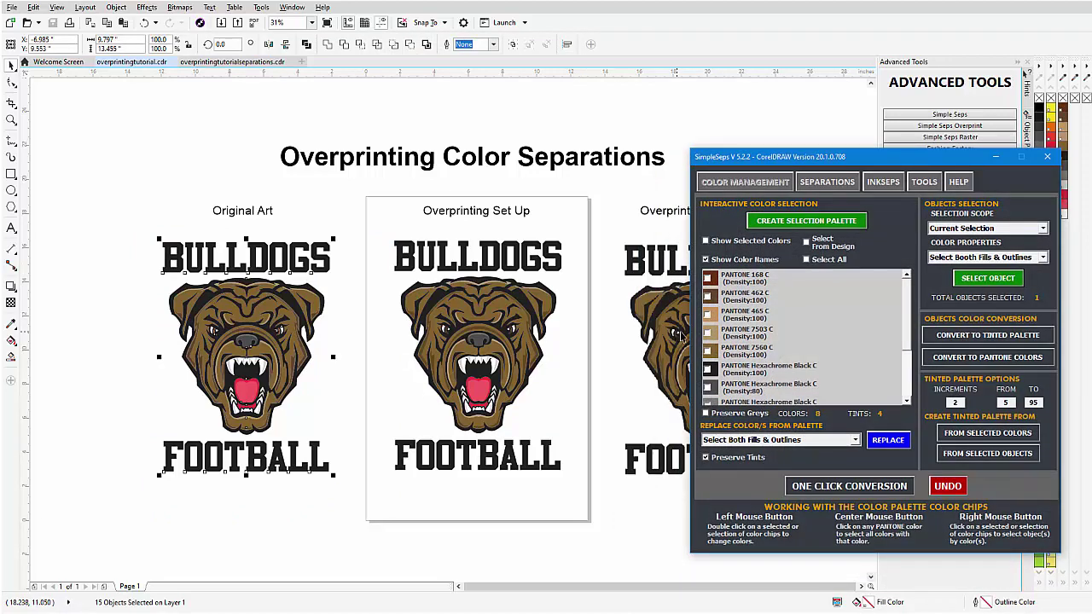
{"action": "left_click", "coordinate": [815, 222]}
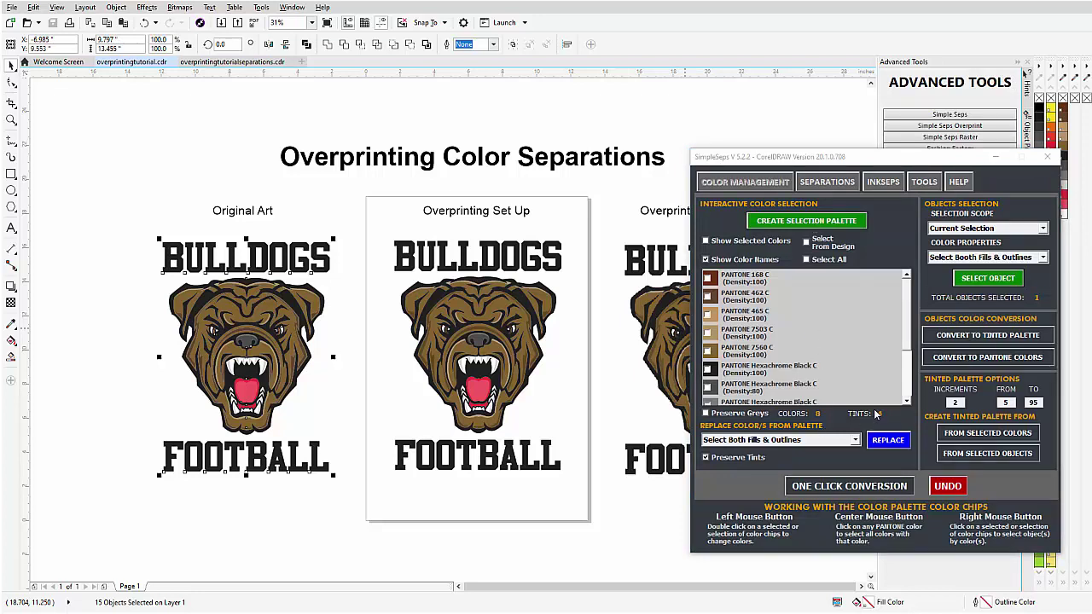
Select the whole Overprinting Set Up design and create a selection palette from it to compare its colors and tints.
{"action": "left_click", "coordinate": [598, 237]}
{"action": "left_click_drag", "start_coordinate": [545, 317], "coordinate": [372, 522]}
{"action": "left_click", "coordinate": [833, 223]}
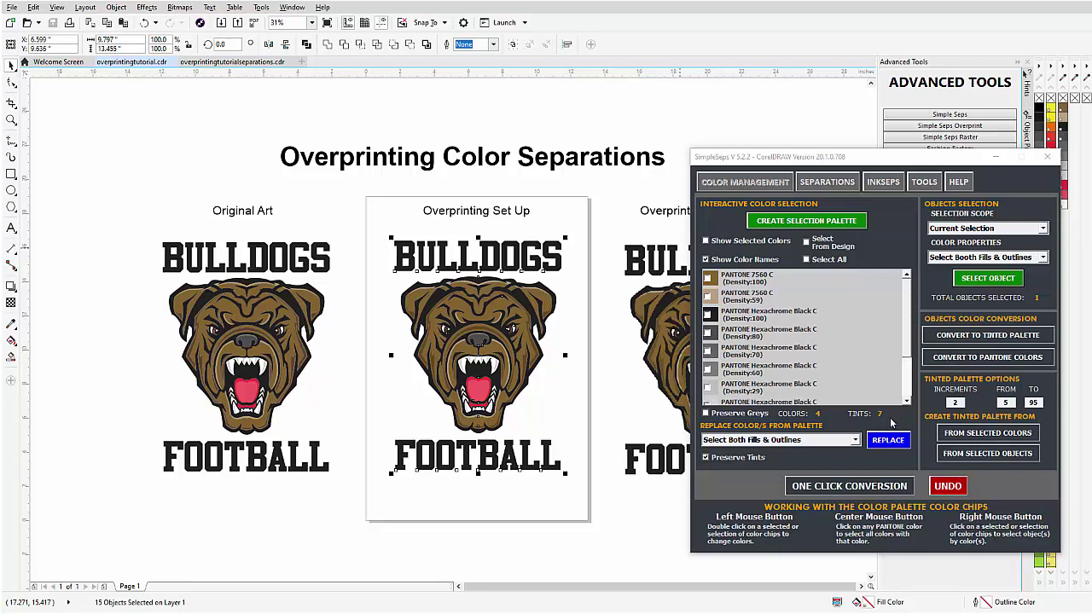
Move the SimpleSeps window clear of the artwork and turn off Simulate Overprints.
{"action": "left_click_drag", "start_coordinate": [794, 162], "coordinate": [941, 177]}
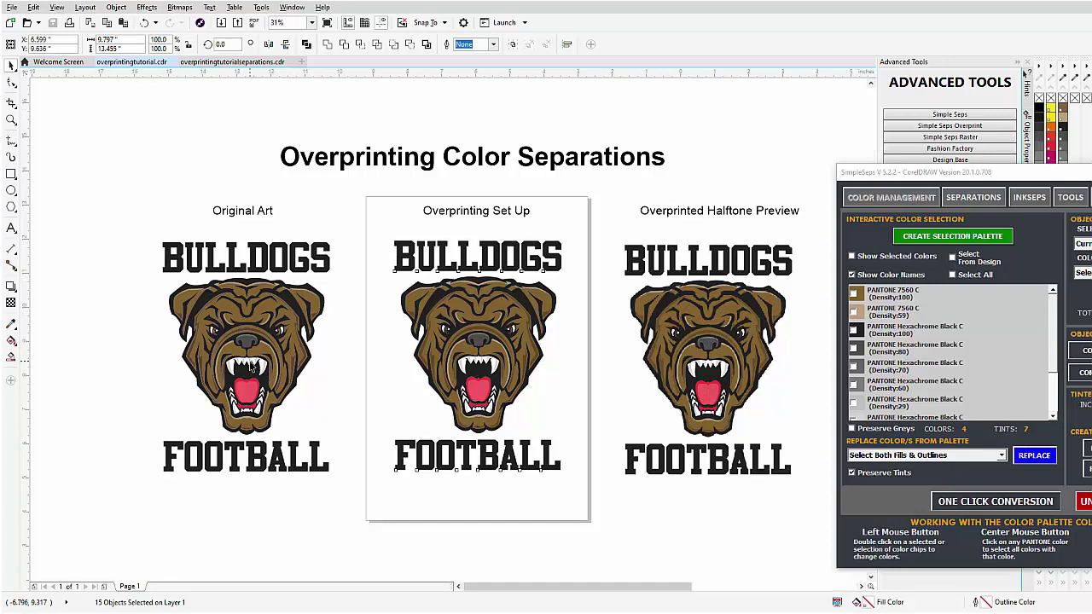
{"action": "scroll", "coordinate": [253, 363], "scroll_direction": "up", "scroll_amount": 1}
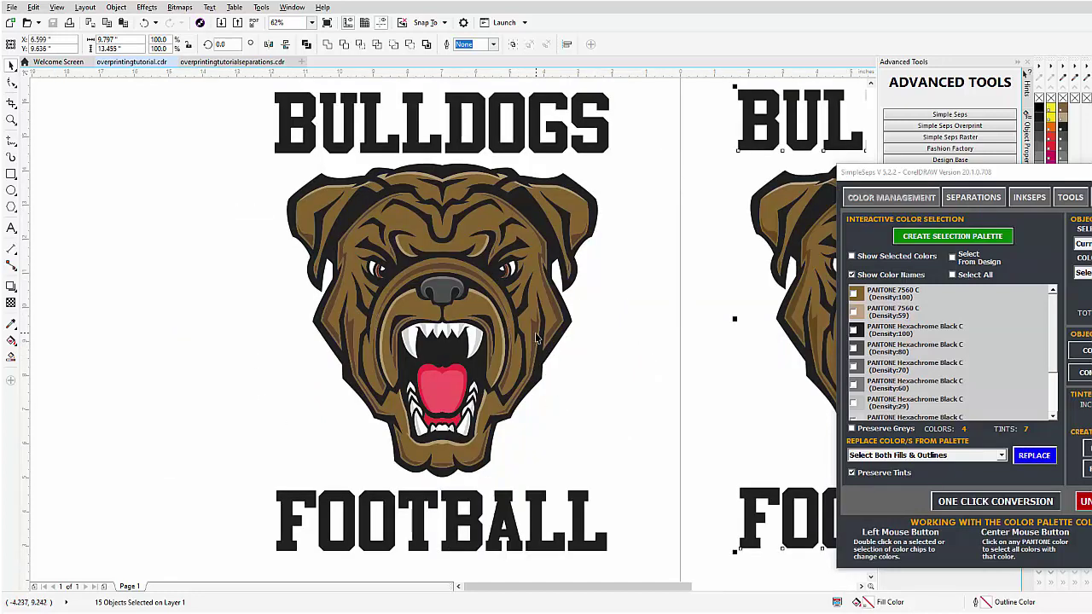
{"action": "left_click", "coordinate": [57, 7]}
{"action": "left_click", "coordinate": [77, 100]}
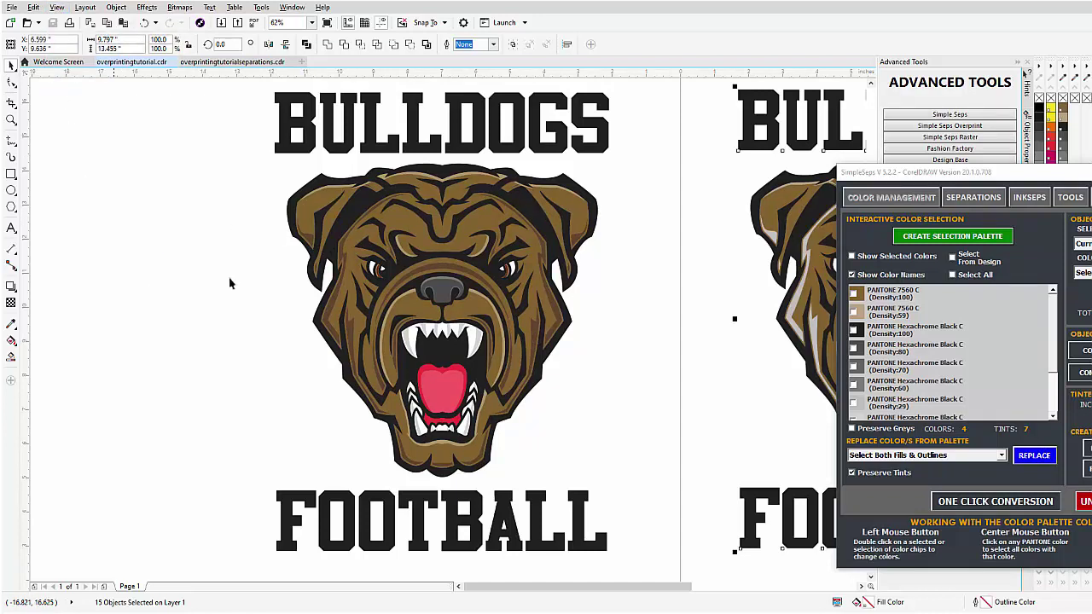
Move the dark brown shading curve off the Original Art bulldog's face to show its shape, and undo the move.
{"action": "left_click", "coordinate": [453, 272]}
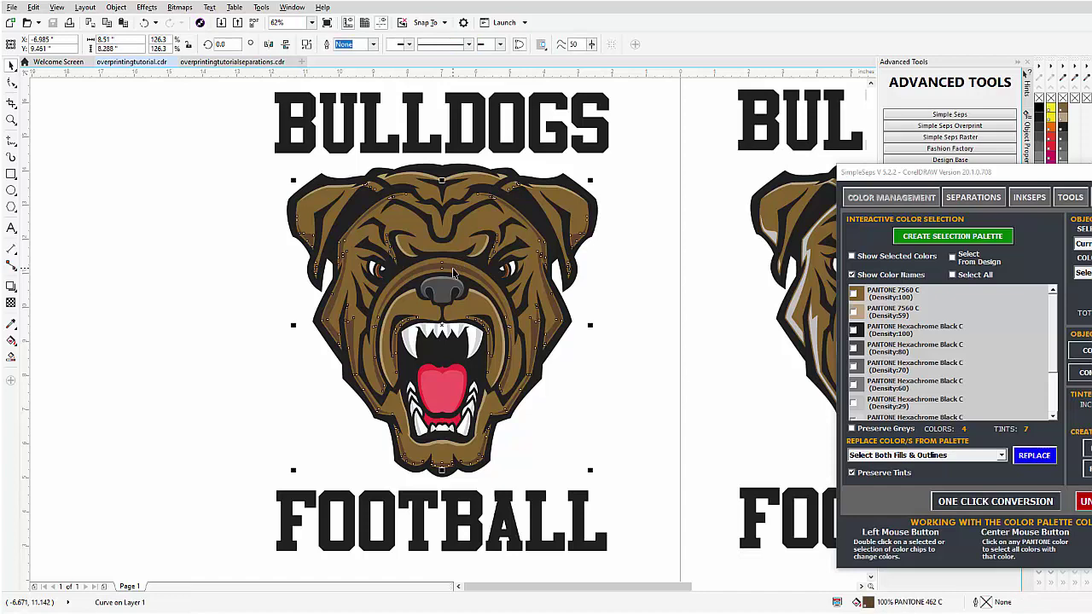
{"action": "left_click_drag", "start_coordinate": [453, 272], "coordinate": [588, 345]}
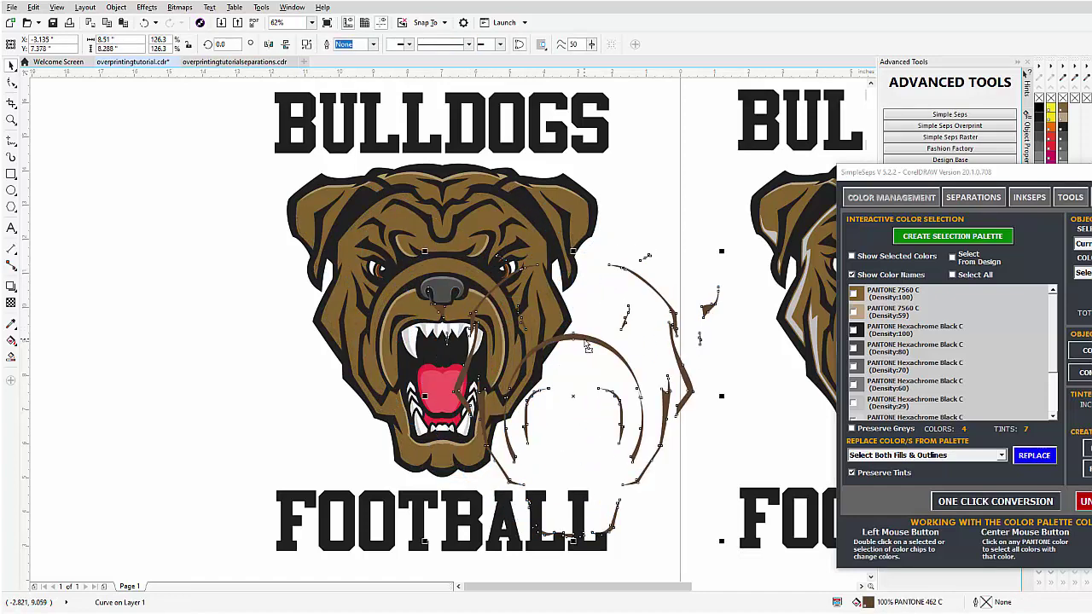
{"action": "key", "text": "ctrl+z"}
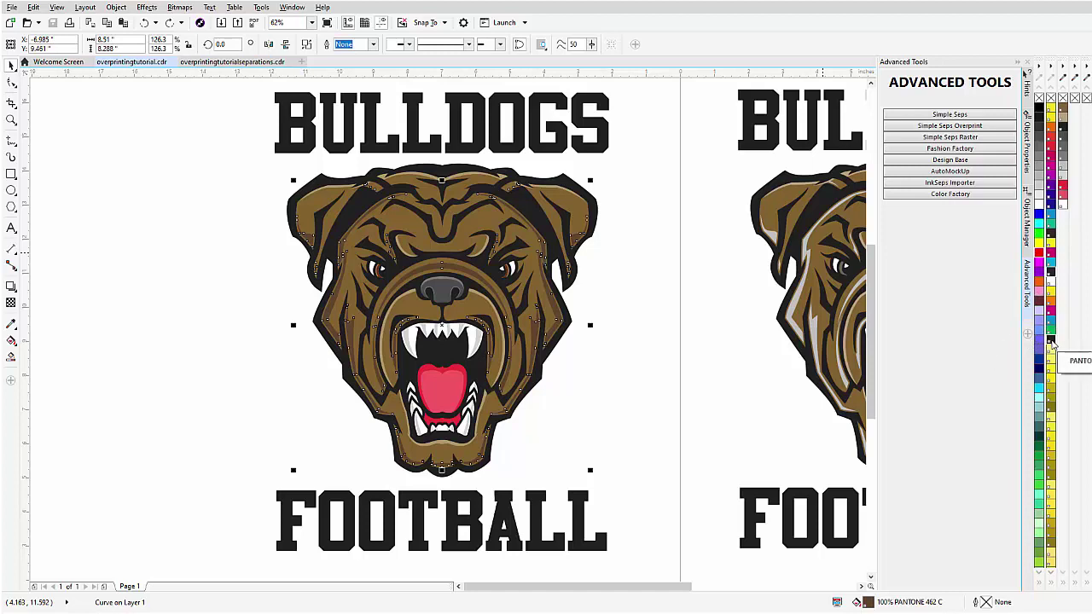
Fill the dark brown shading curve of the Original Art bulldog with PANTONE Hexachrome Black at a 29% tint.
{"action": "left_click", "coordinate": [1051, 341]}
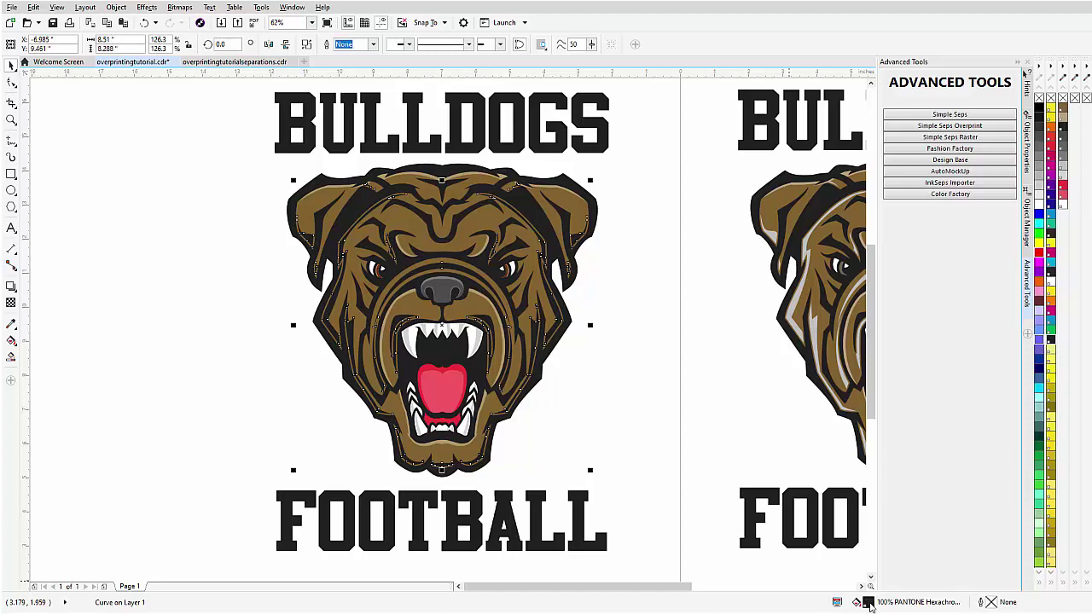
{"action": "double_click", "coordinate": [868, 603]}
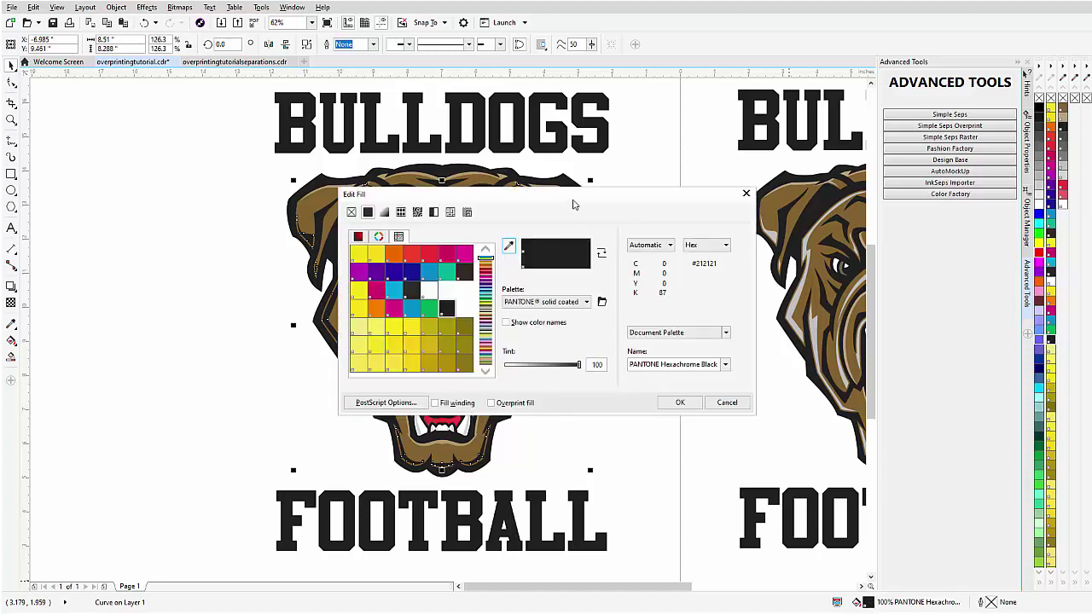
{"action": "left_click_drag", "start_coordinate": [574, 200], "coordinate": [780, 214]}
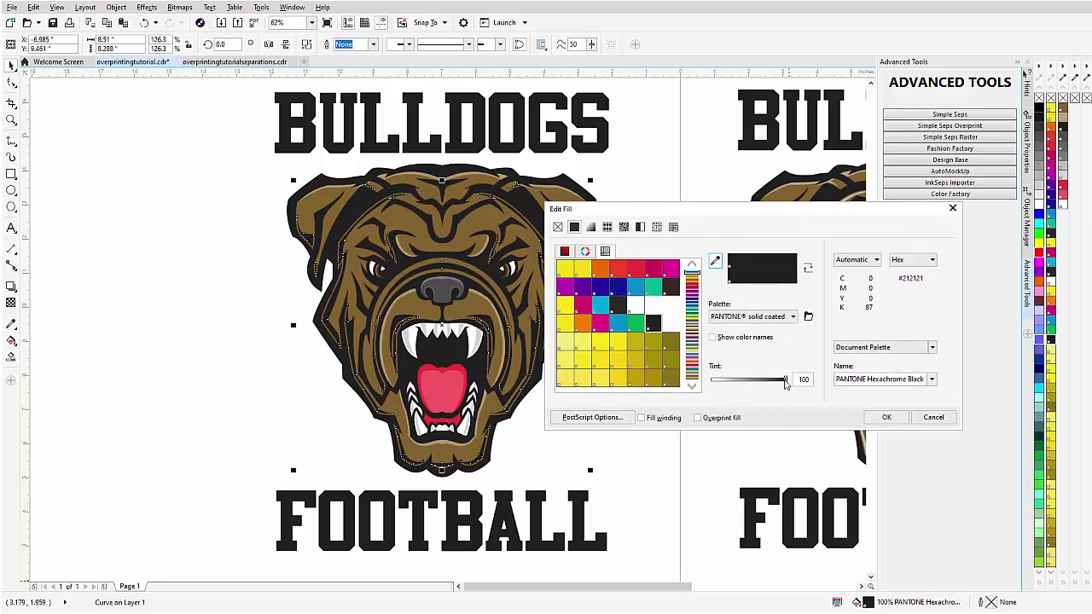
{"action": "left_click_drag", "start_coordinate": [785, 381], "coordinate": [733, 381]}
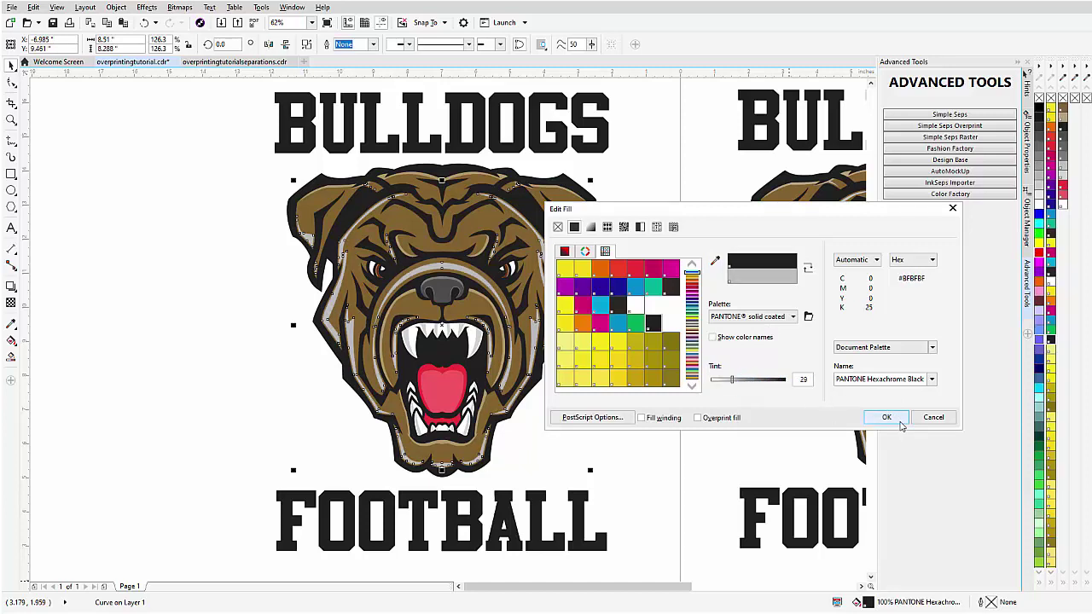
{"action": "left_click", "coordinate": [887, 417]}
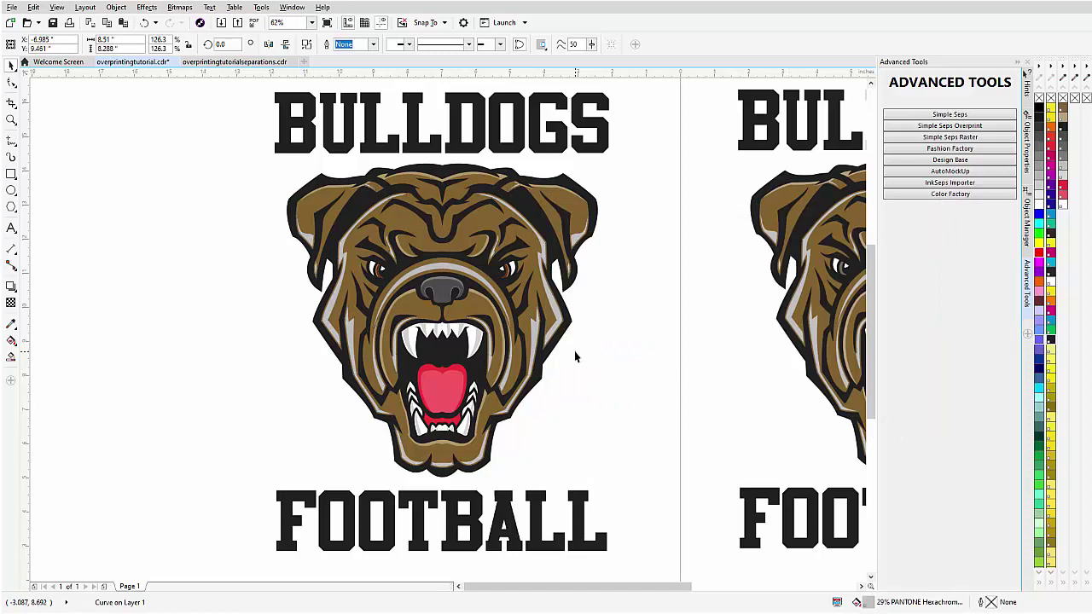
Enable Overprint Fill on the grey shading curve of the Original Art bulldog and turn on Simulate Overprints.
{"action": "left_click", "coordinate": [535, 329]}
{"action": "right_click", "coordinate": [534, 329]}
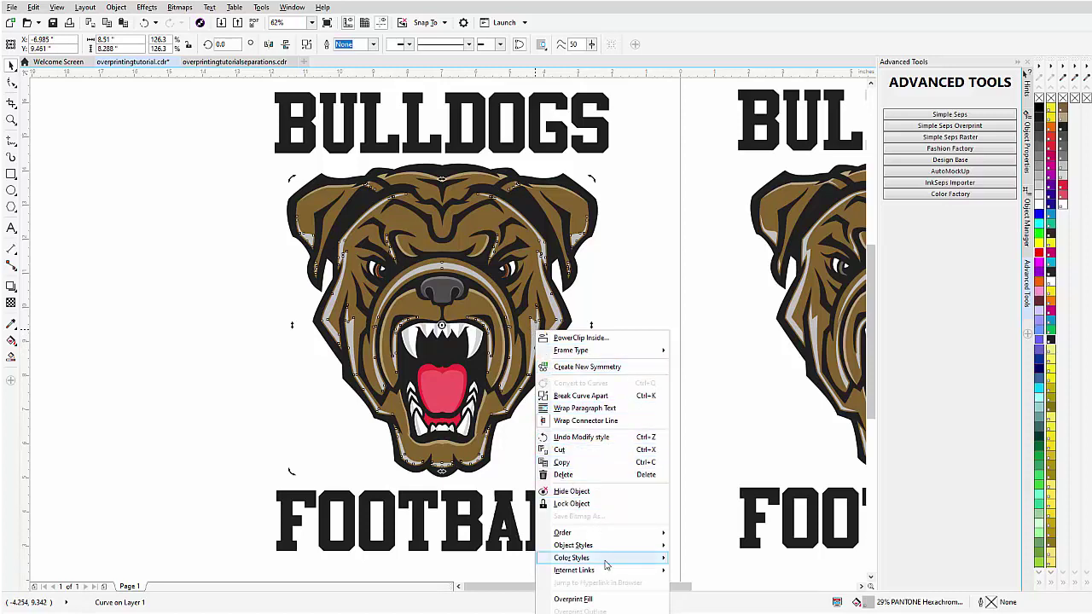
{"action": "left_click", "coordinate": [603, 600]}
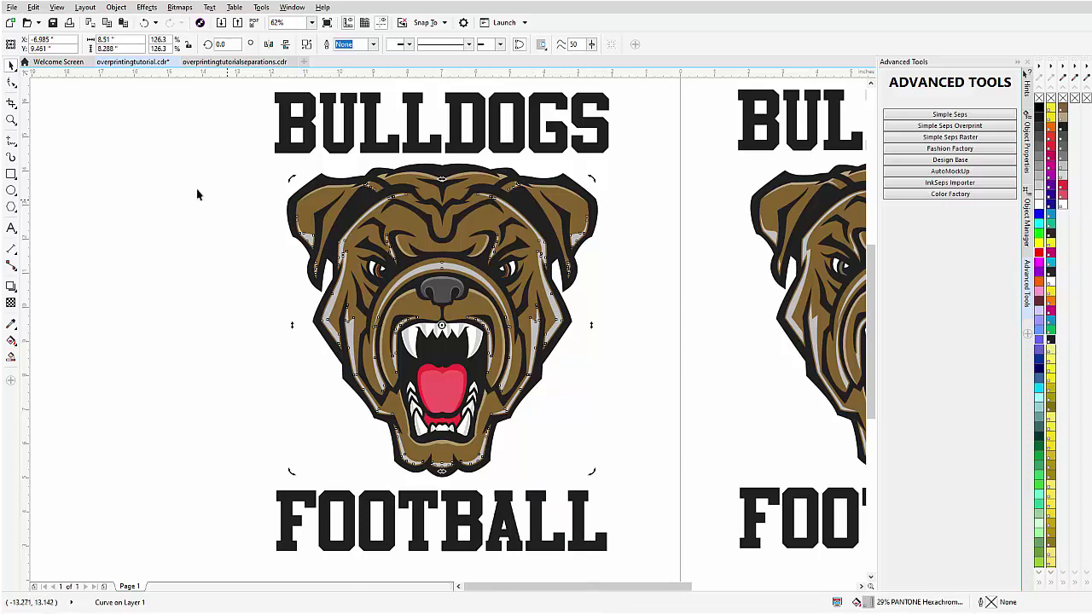
{"action": "left_click", "coordinate": [58, 7]}
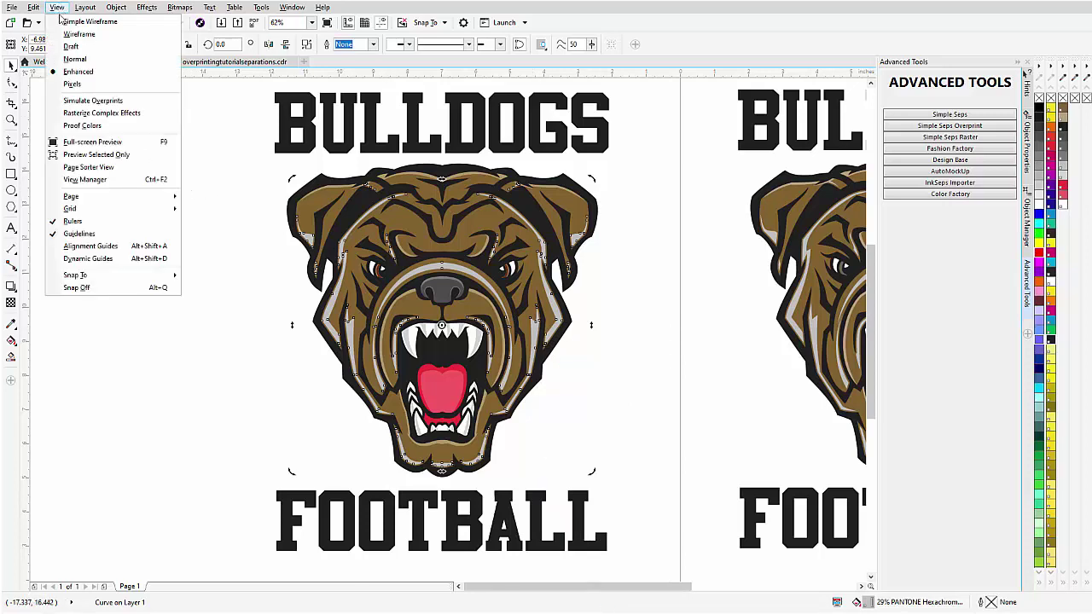
{"action": "left_click", "coordinate": [65, 101]}
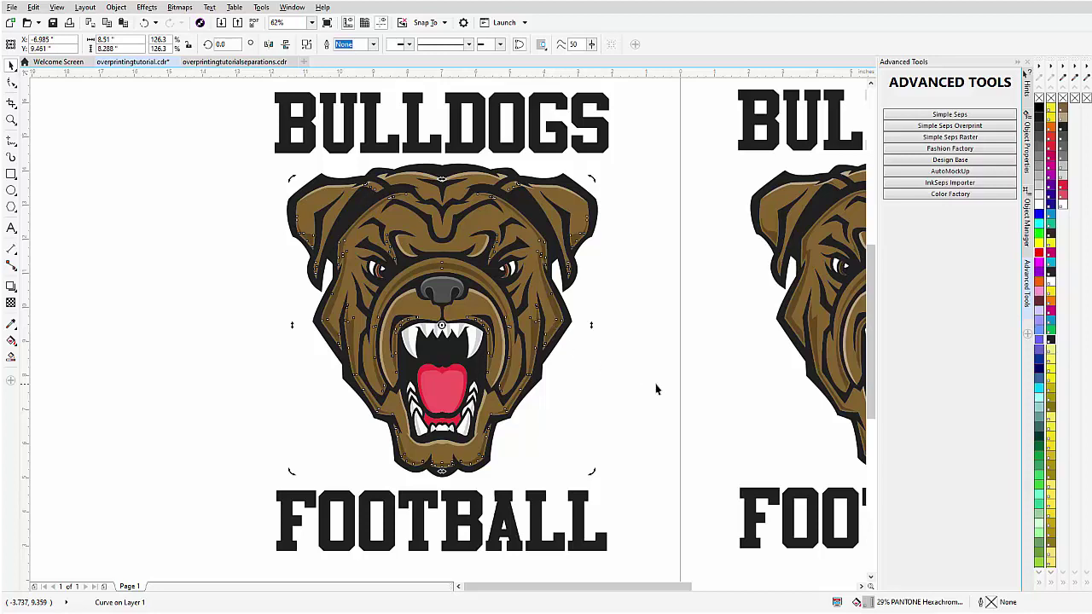
Set the tint of the overprinting shading curve's fill to 45%.
{"action": "double_click", "coordinate": [867, 605]}
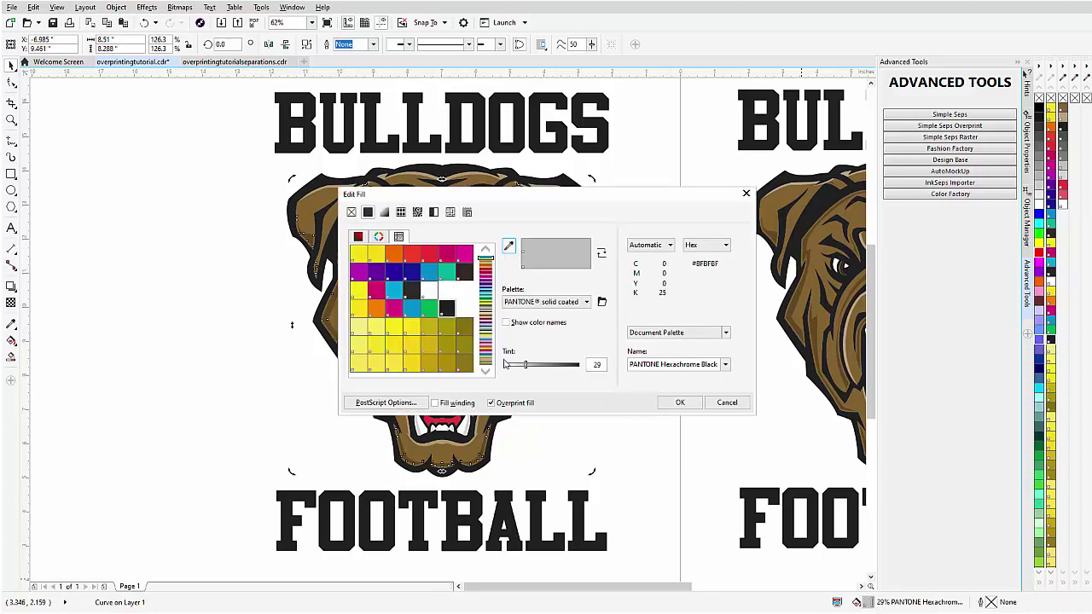
{"action": "left_click_drag", "start_coordinate": [525, 367], "coordinate": [538, 365]}
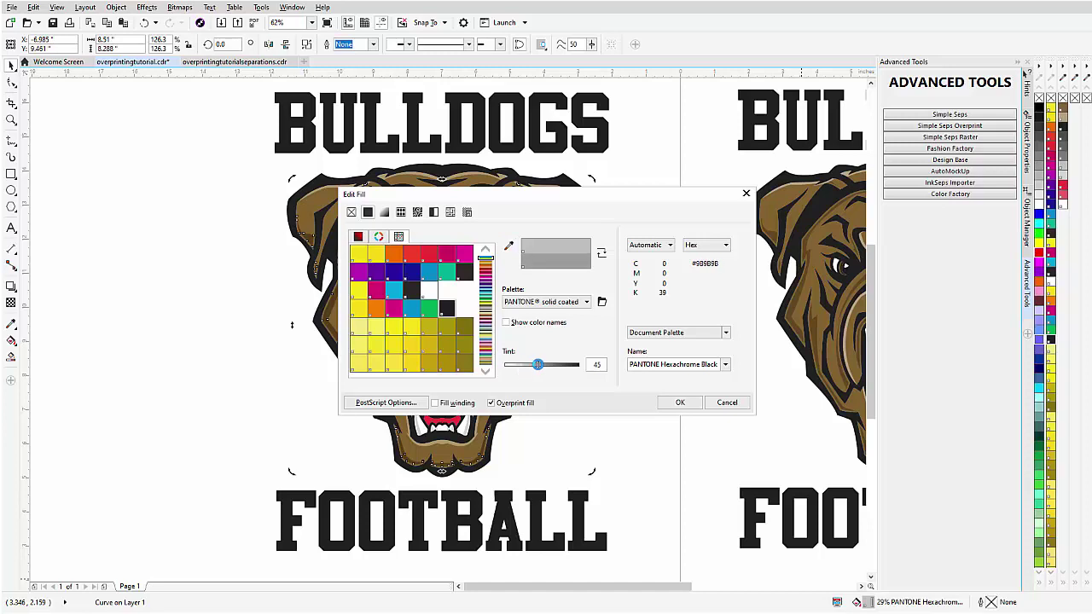
{"action": "left_click", "coordinate": [682, 403]}
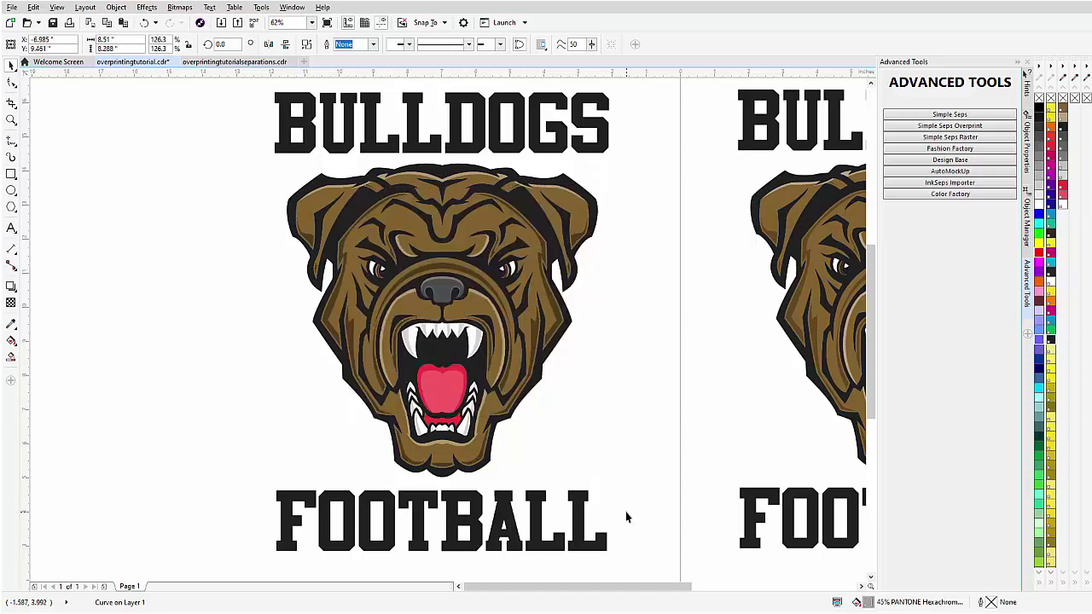
Reduce the tint of the overprinting shading curve's black fill on the Original Art bulldog to 27%.
{"action": "left_click", "coordinate": [557, 315]}
{"action": "double_click", "coordinate": [868, 602]}
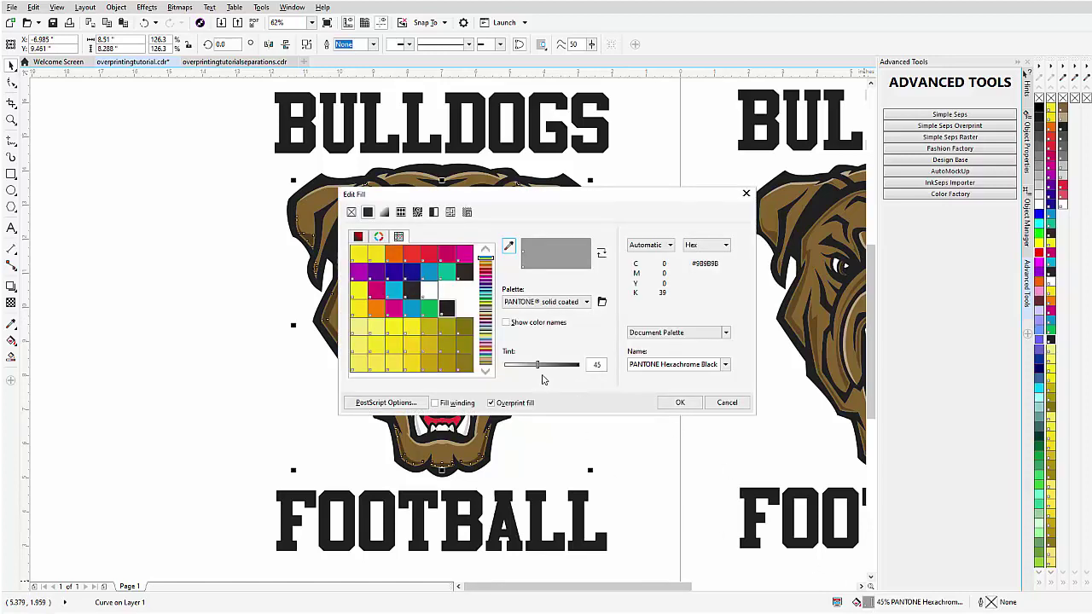
{"action": "left_click_drag", "start_coordinate": [538, 368], "coordinate": [524, 366]}
{"action": "left_click", "coordinate": [680, 402]}
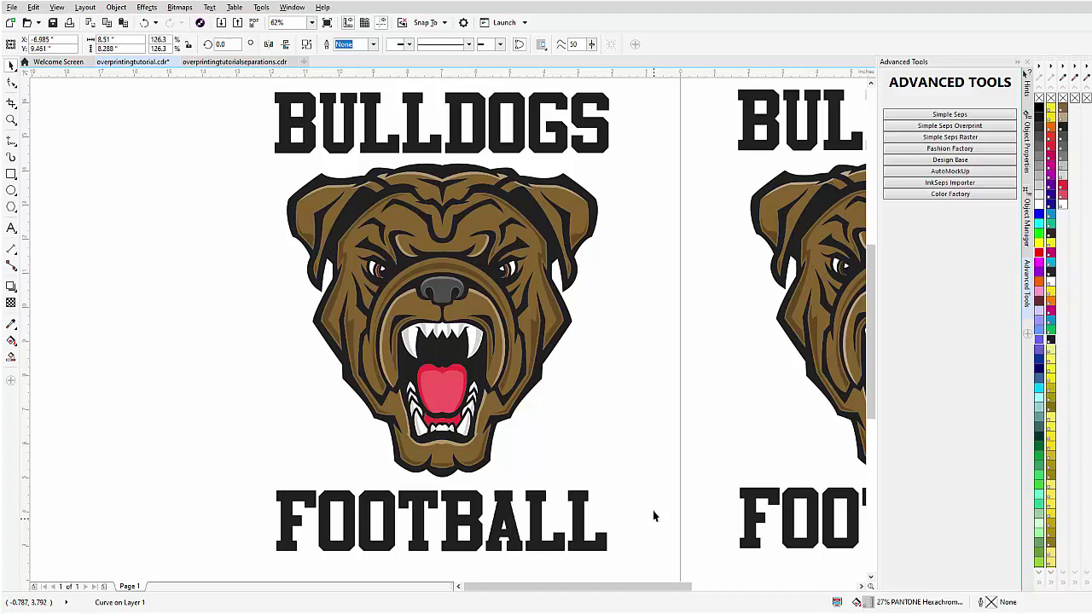
Copy the PANTONE 7560 C fill of the bulldog's main brown shape onto the tan highlight curve.
{"action": "left_click", "coordinate": [492, 308]}
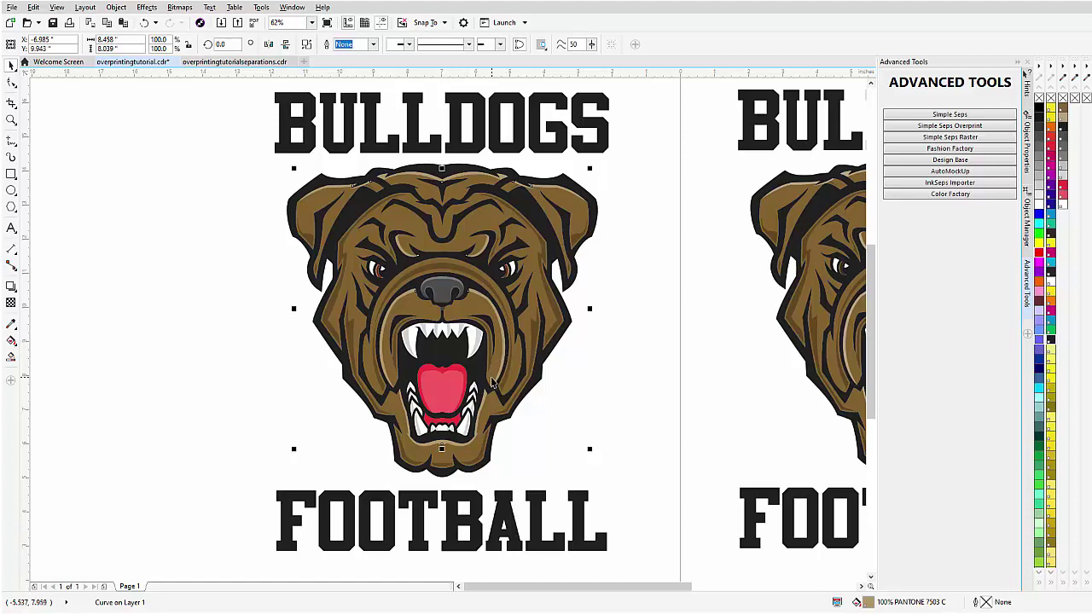
{"action": "scroll", "coordinate": [500, 317], "scroll_direction": "up", "scroll_amount": 2}
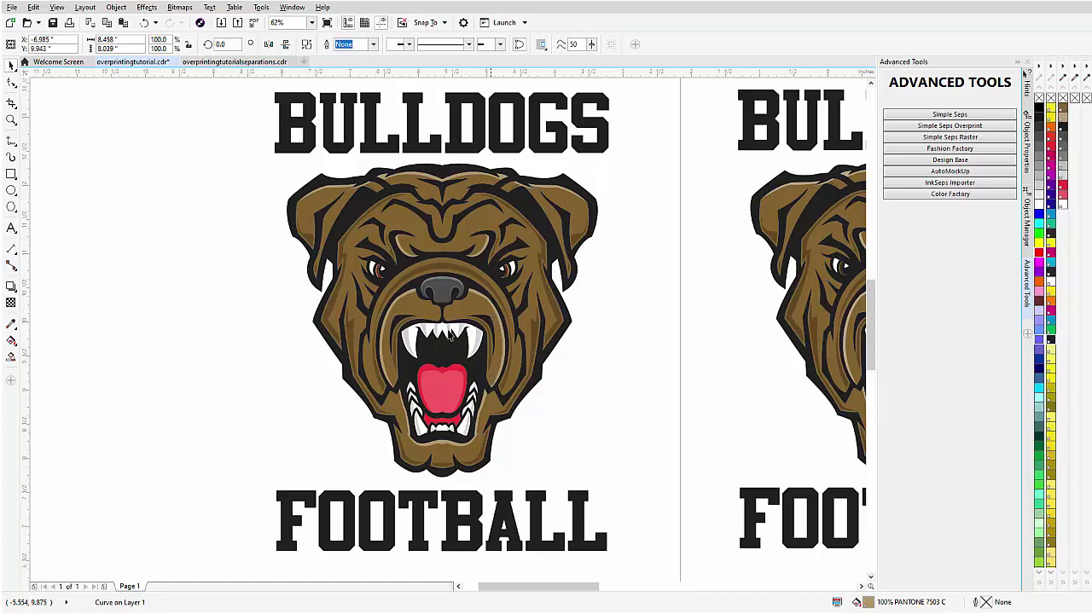
{"action": "left_click", "coordinate": [420, 325]}
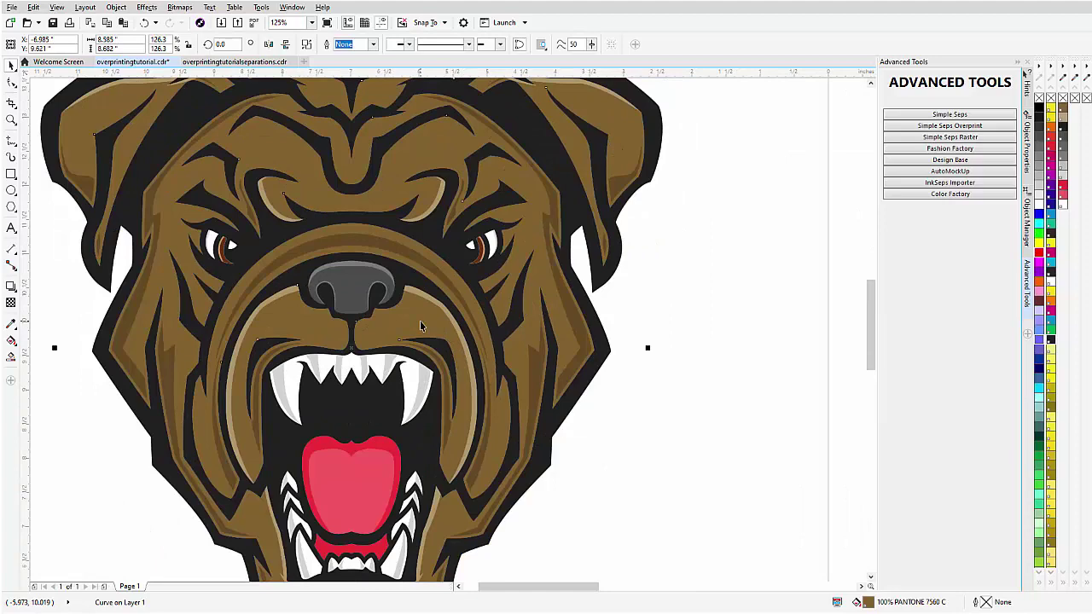
{"action": "left_click_drag", "start_coordinate": [421, 324], "coordinate": [453, 319]}
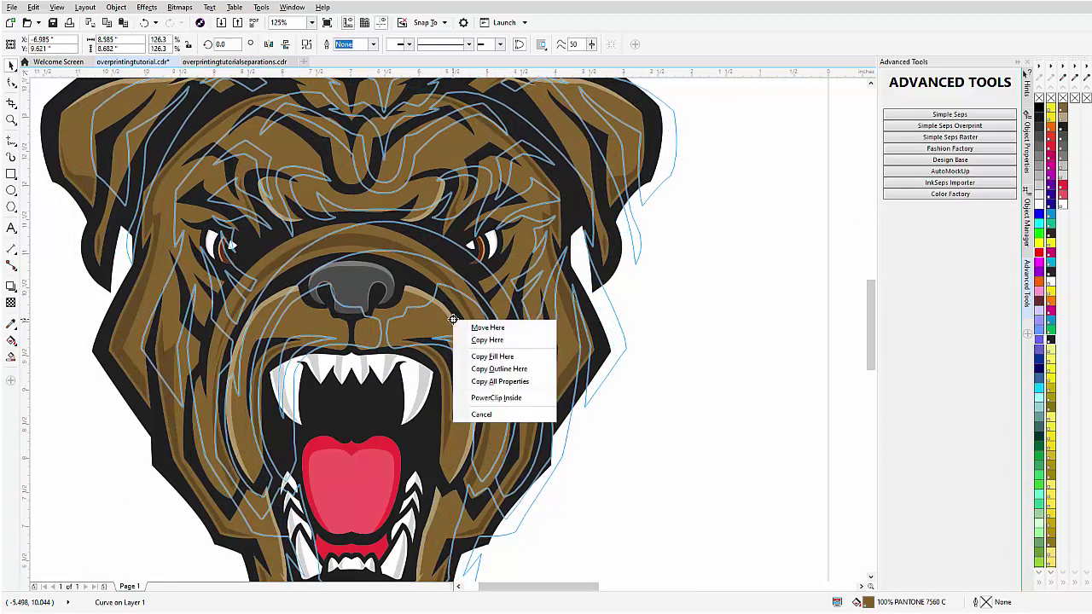
{"action": "left_click", "coordinate": [487, 356]}
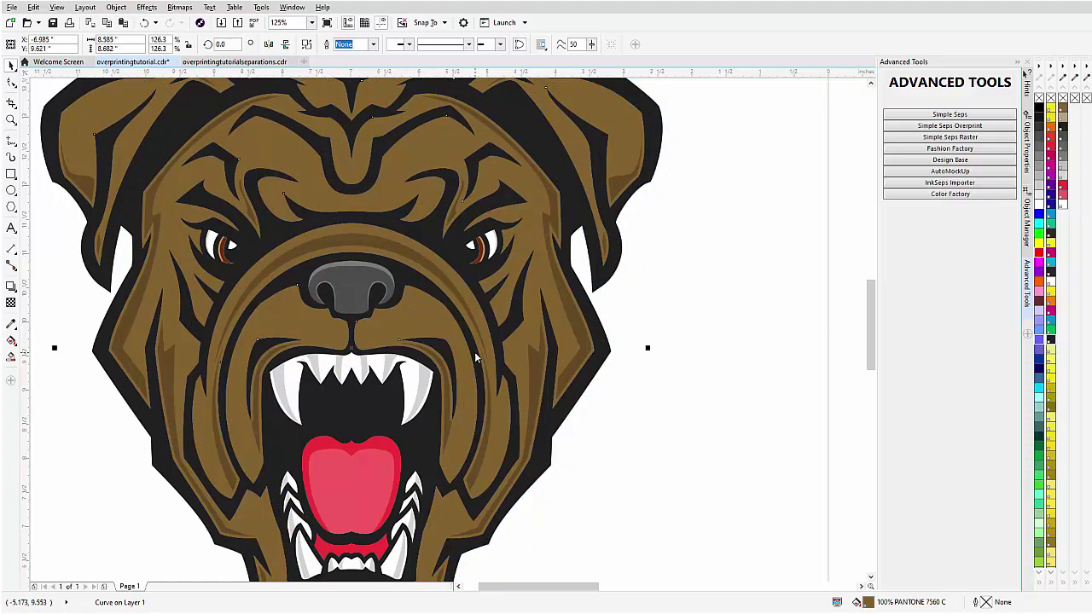
{"action": "left_click", "coordinate": [710, 410]}
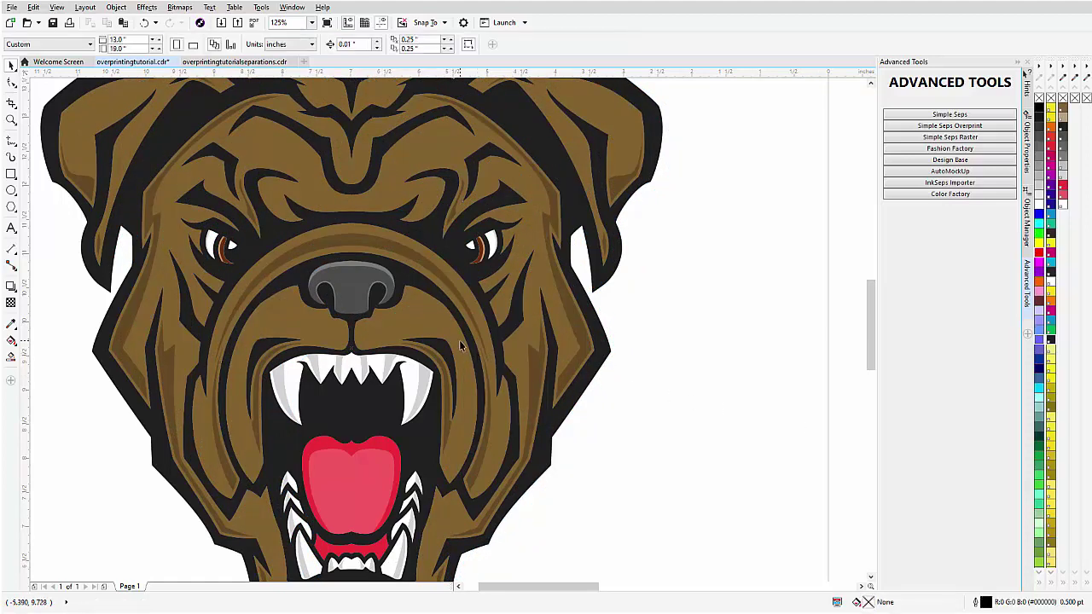
Move the recolored highlight curve away from its place on the face to show its shape, and undo the move.
{"action": "left_click", "coordinate": [459, 339]}
{"action": "left_click_drag", "start_coordinate": [459, 339], "coordinate": [549, 376]}
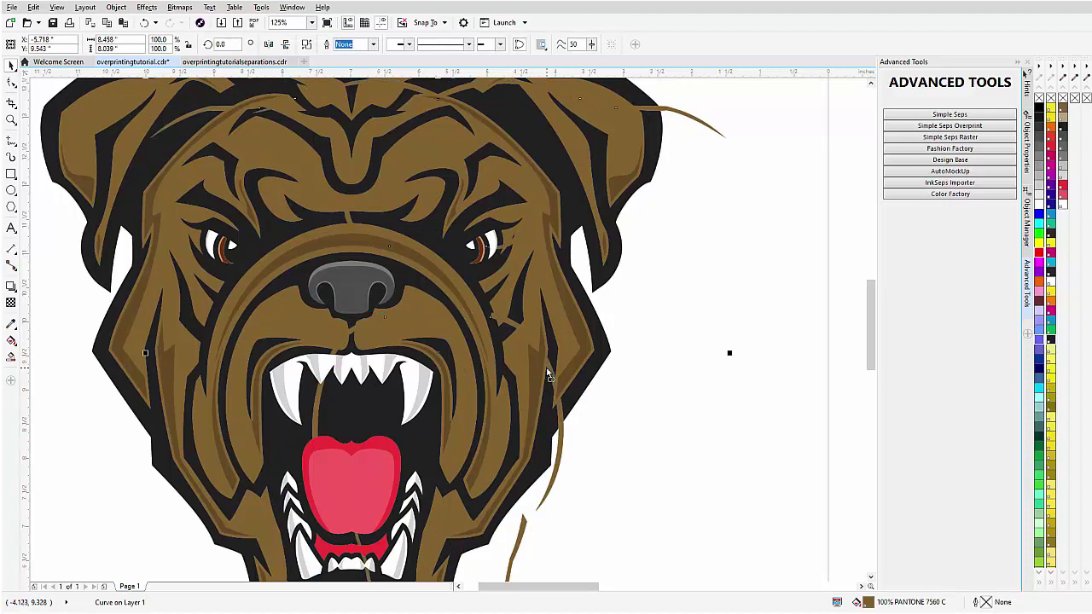
{"action": "key", "text": "ctrl+z"}
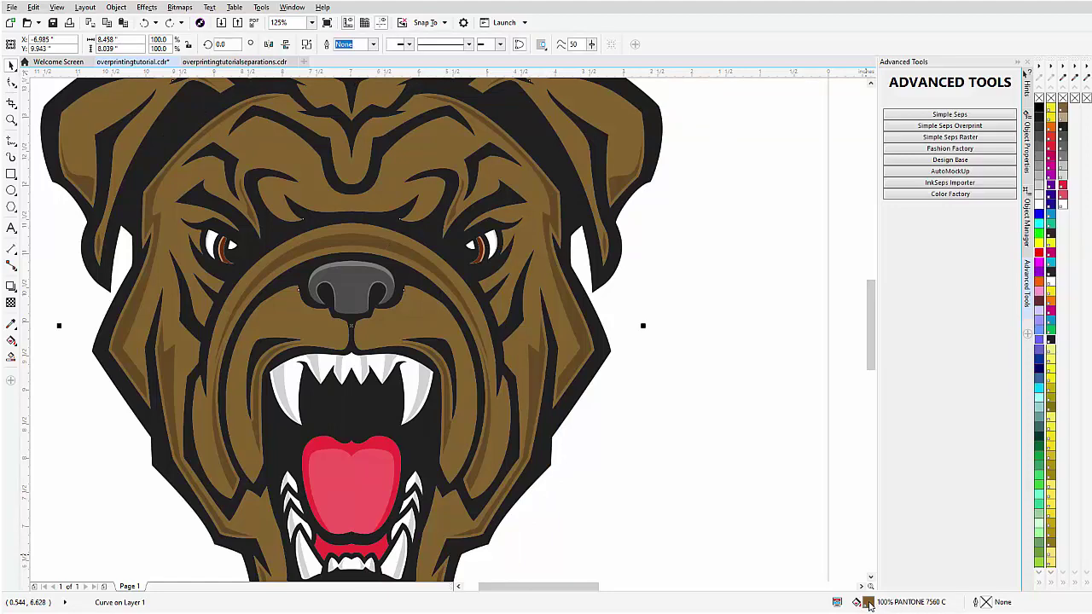
Set the tint of the highlight curve's PANTONE 7560 C fill to 55%, leaving overprint off.
{"action": "double_click", "coordinate": [868, 603]}
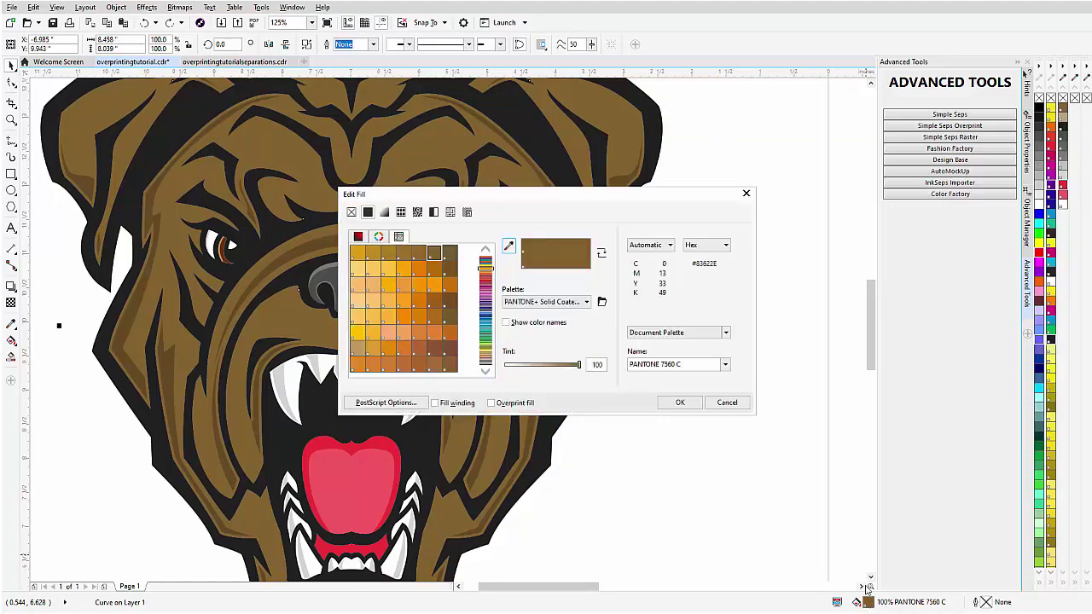
{"action": "left_click_drag", "start_coordinate": [515, 196], "coordinate": [765, 210]}
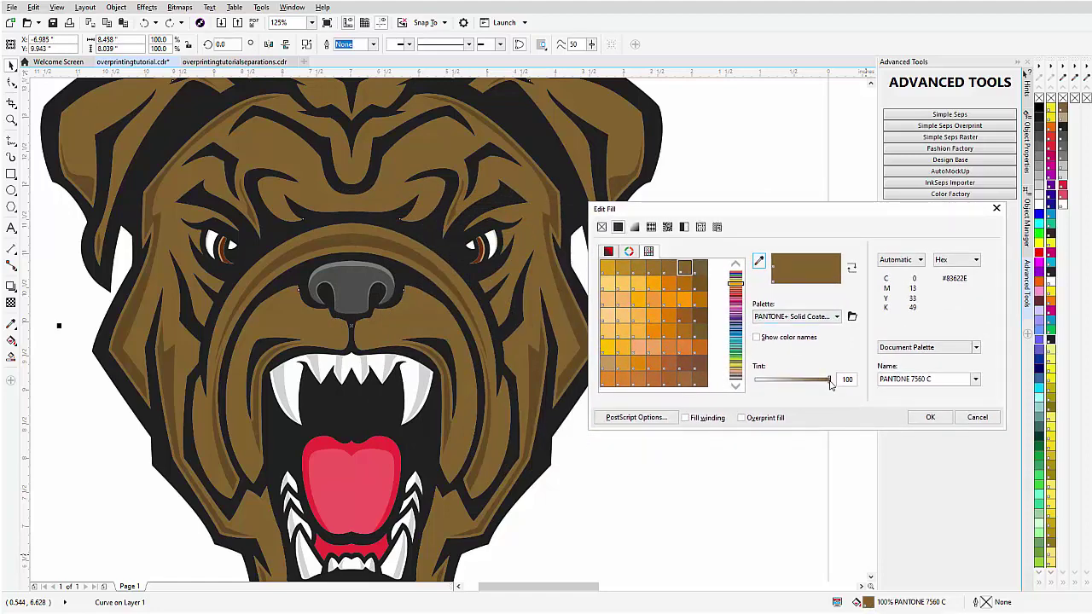
{"action": "left_click_drag", "start_coordinate": [830, 383], "coordinate": [796, 379]}
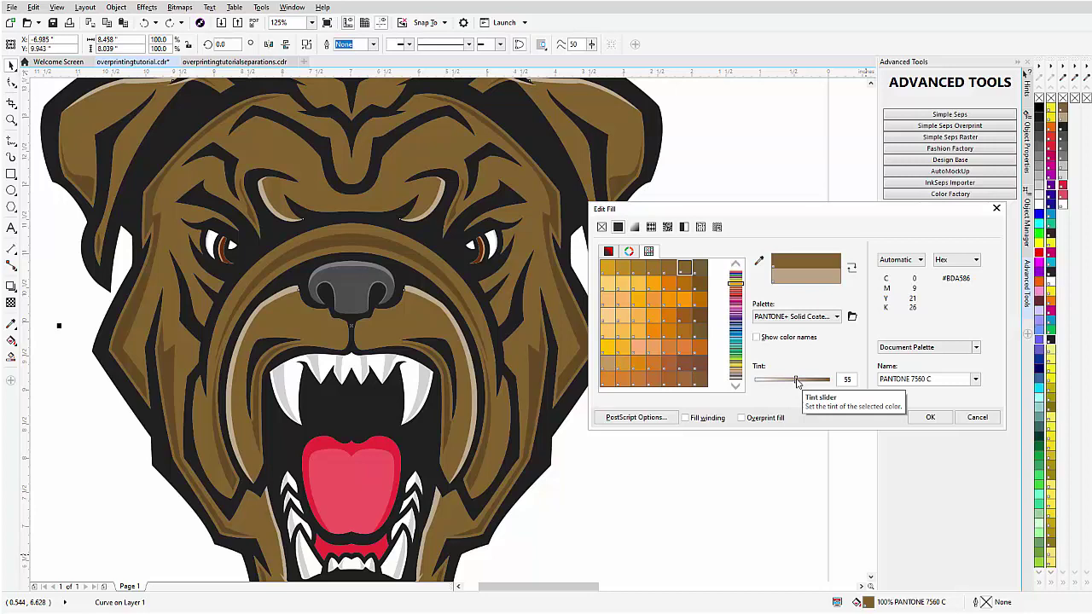
{"action": "left_click", "coordinate": [930, 418]}
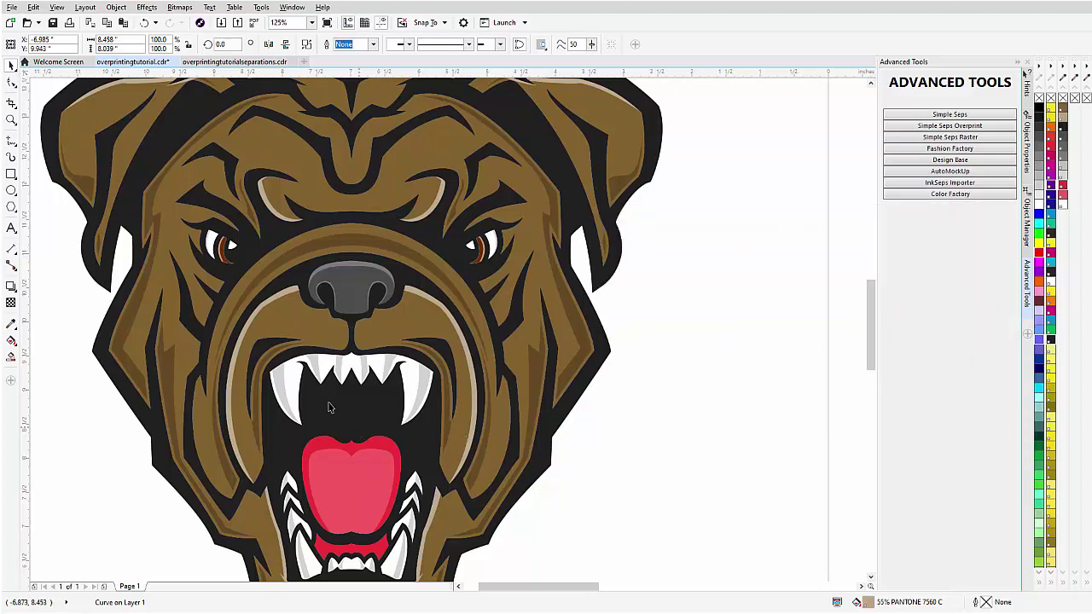
Copy the main brown shape's PANTONE 7560 C fill onto the light tan curve in the bulldog's eyes.
{"action": "scroll", "coordinate": [220, 260], "scroll_direction": "up", "scroll_amount": 5}
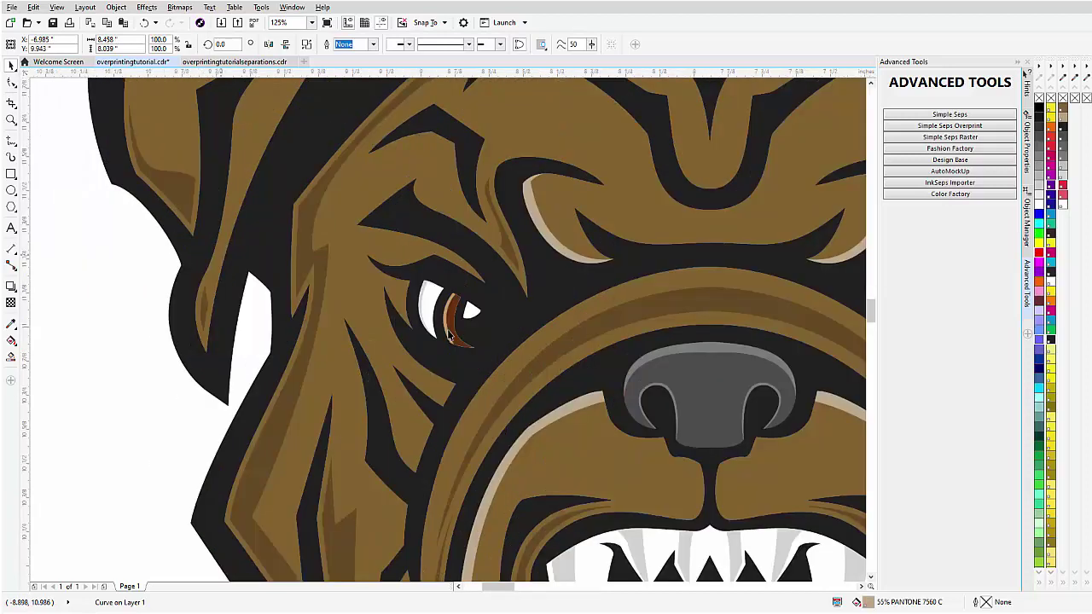
{"action": "left_click", "coordinate": [441, 325]}
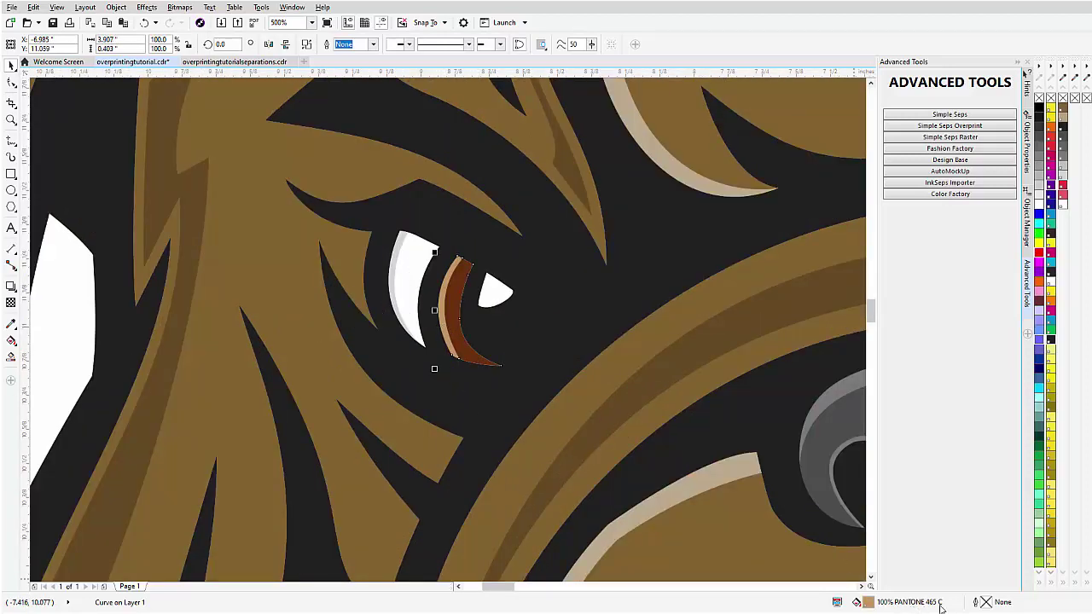
{"action": "left_click", "coordinate": [299, 340]}
{"action": "left_click_drag", "start_coordinate": [303, 342], "coordinate": [441, 325]}
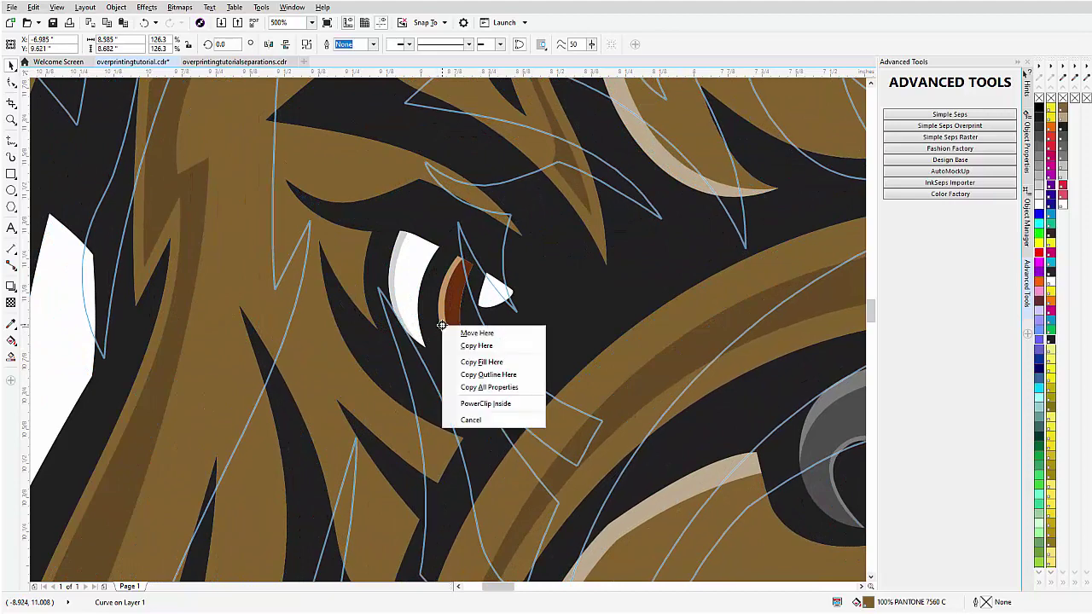
{"action": "left_click", "coordinate": [470, 366]}
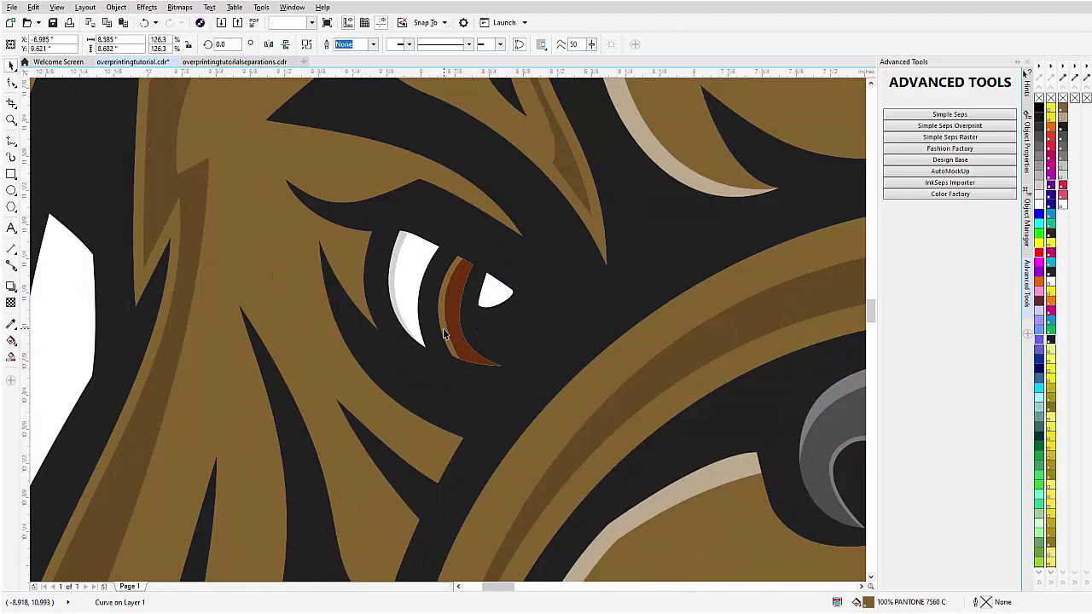
Set the tint of the eye highlight curve's PANTONE 7560 C fill to 56%.
{"action": "left_click", "coordinate": [444, 335]}
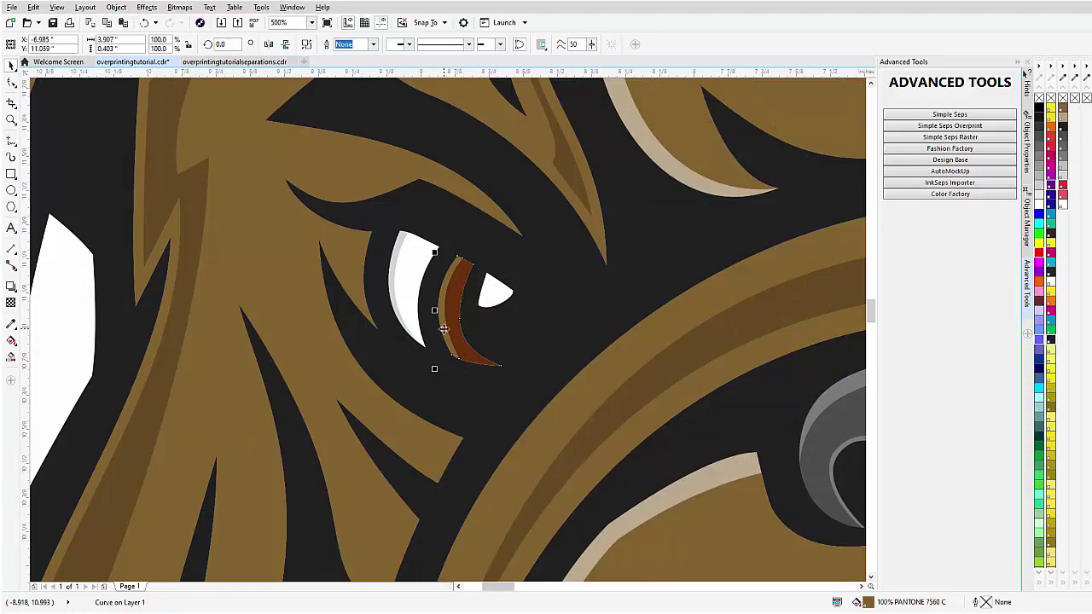
{"action": "scroll", "coordinate": [445, 334], "scroll_direction": "down", "scroll_amount": 3}
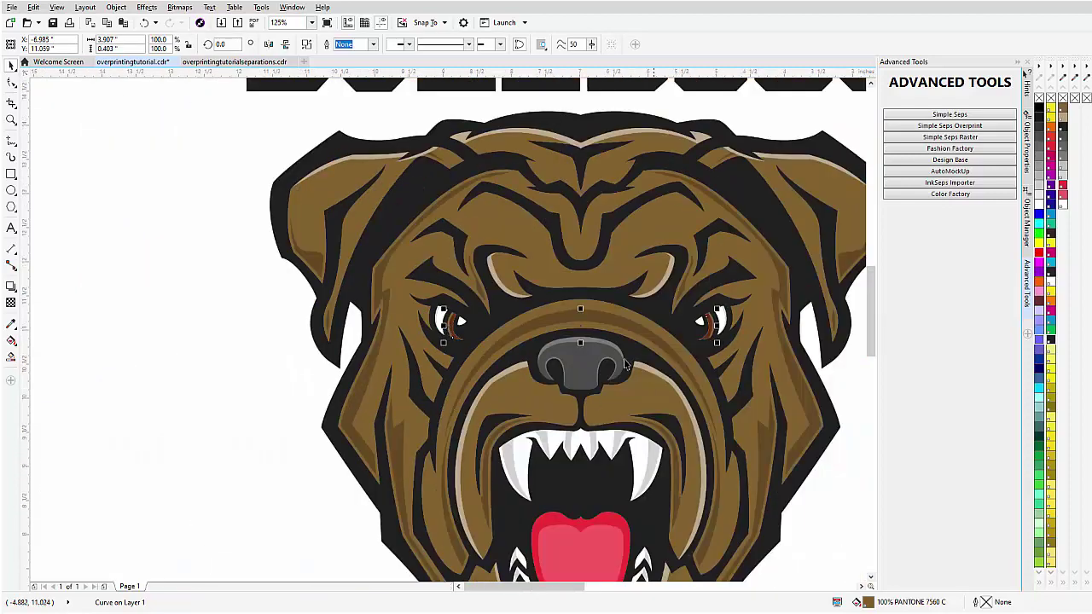
{"action": "double_click", "coordinate": [869, 603]}
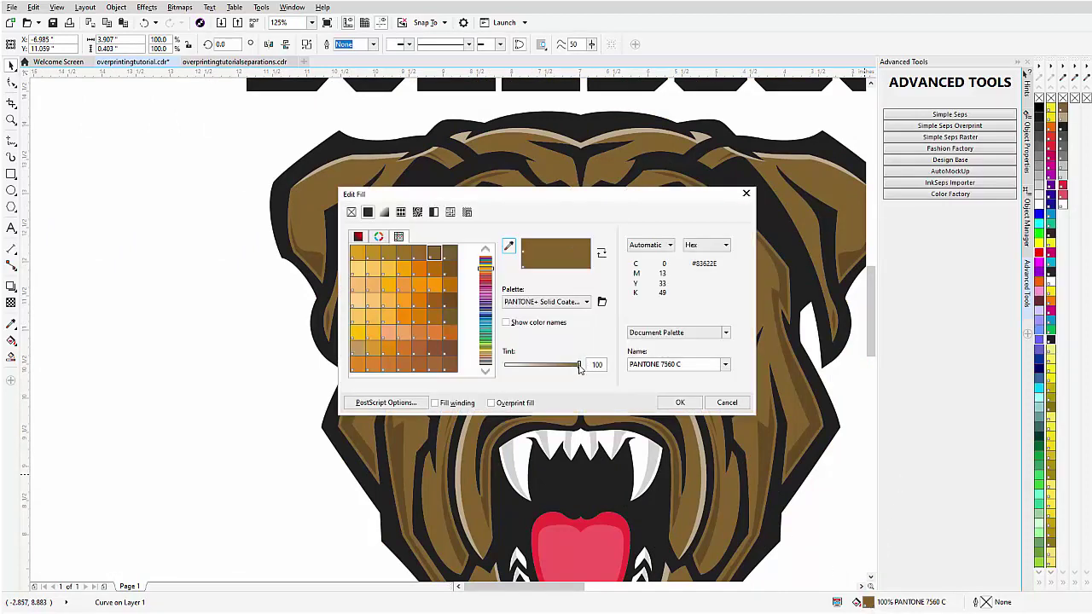
{"action": "left_click_drag", "start_coordinate": [578, 366], "coordinate": [546, 366]}
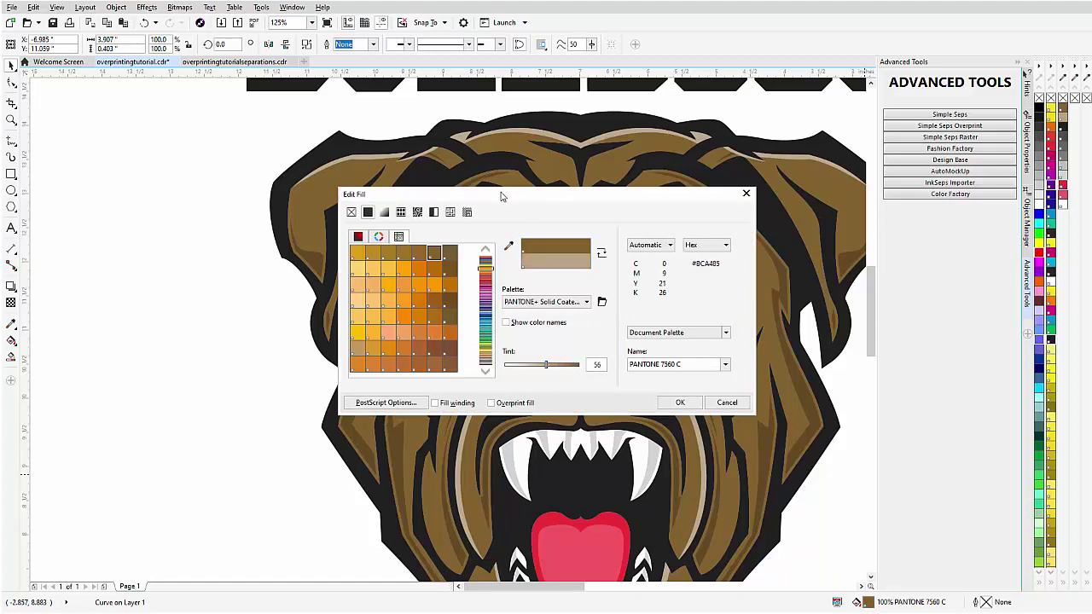
{"action": "left_click_drag", "start_coordinate": [502, 197], "coordinate": [810, 294]}
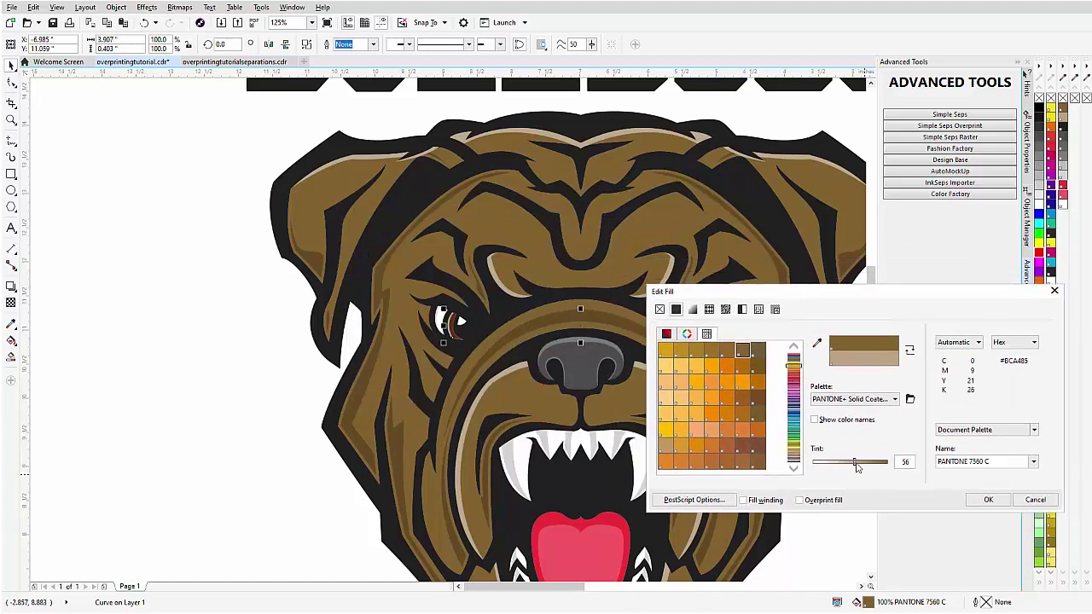
{"action": "left_click", "coordinate": [990, 500]}
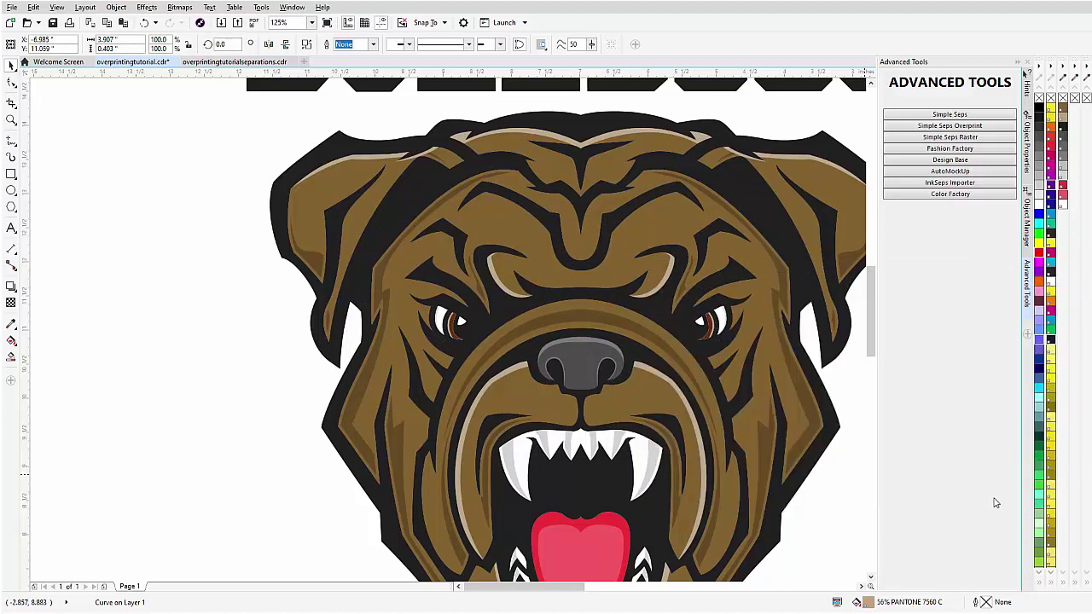
Fill the reddish-brown iris curve in the eyes with PANTONE Hexachrome Black and enable Overprint Fill on it.
{"action": "left_click", "coordinate": [706, 338]}
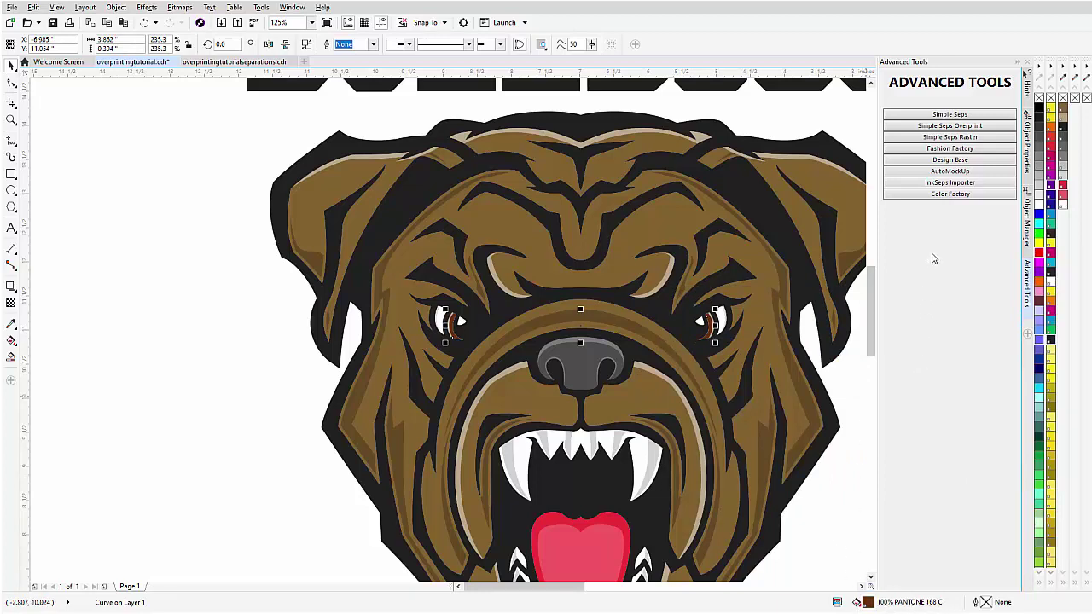
{"action": "left_click", "coordinate": [1051, 339]}
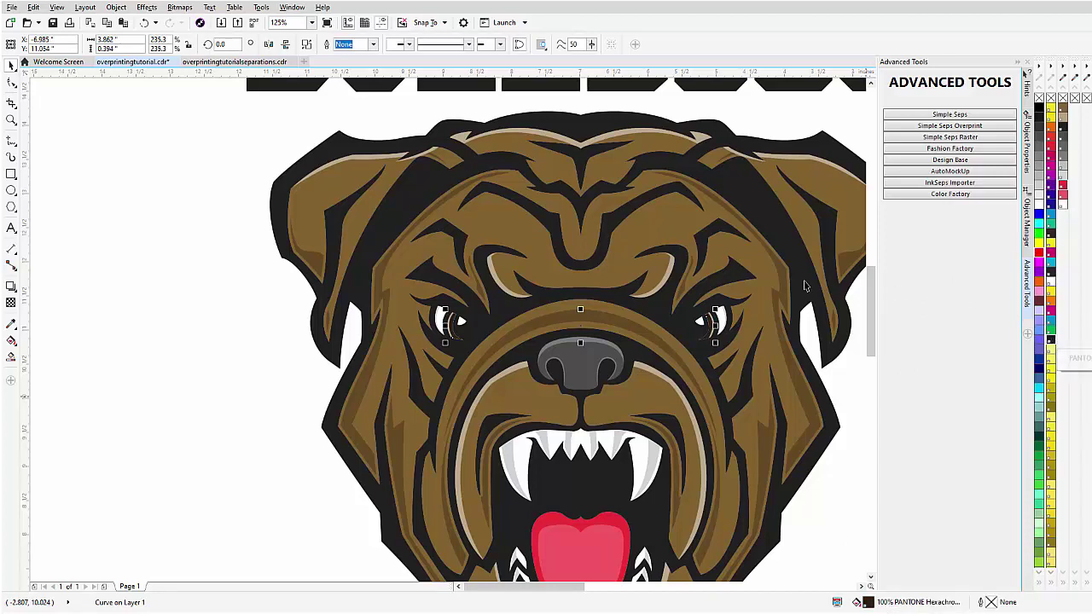
{"action": "scroll", "coordinate": [693, 337], "scroll_direction": "up", "scroll_amount": 2}
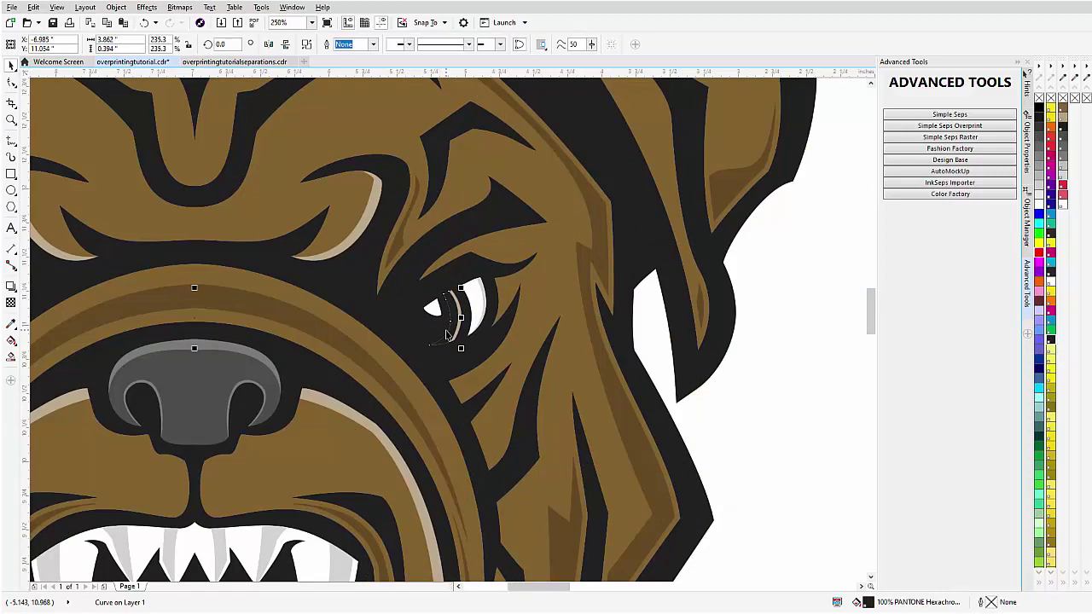
{"action": "right_click", "coordinate": [450, 334]}
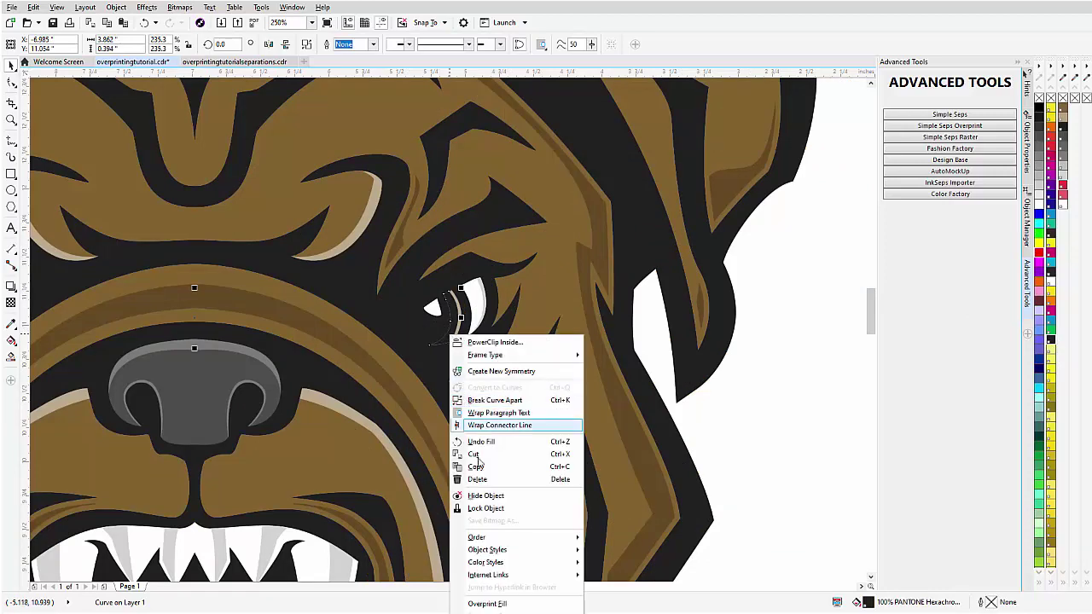
{"action": "left_click", "coordinate": [501, 602]}
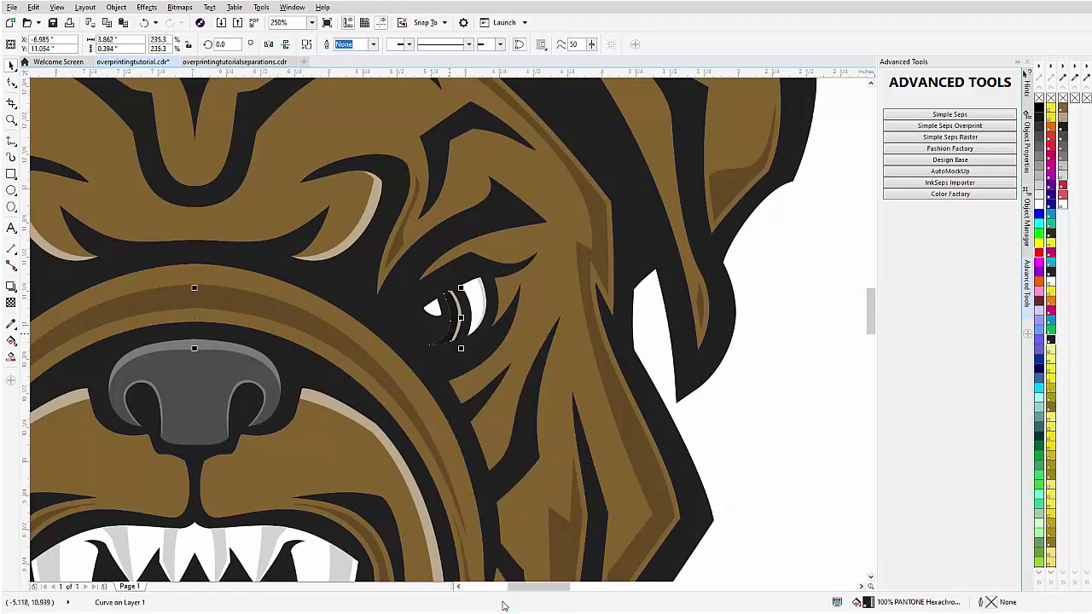
Set the tint of the iris curve's overprinting black fill to 55%.
{"action": "double_click", "coordinate": [868, 603]}
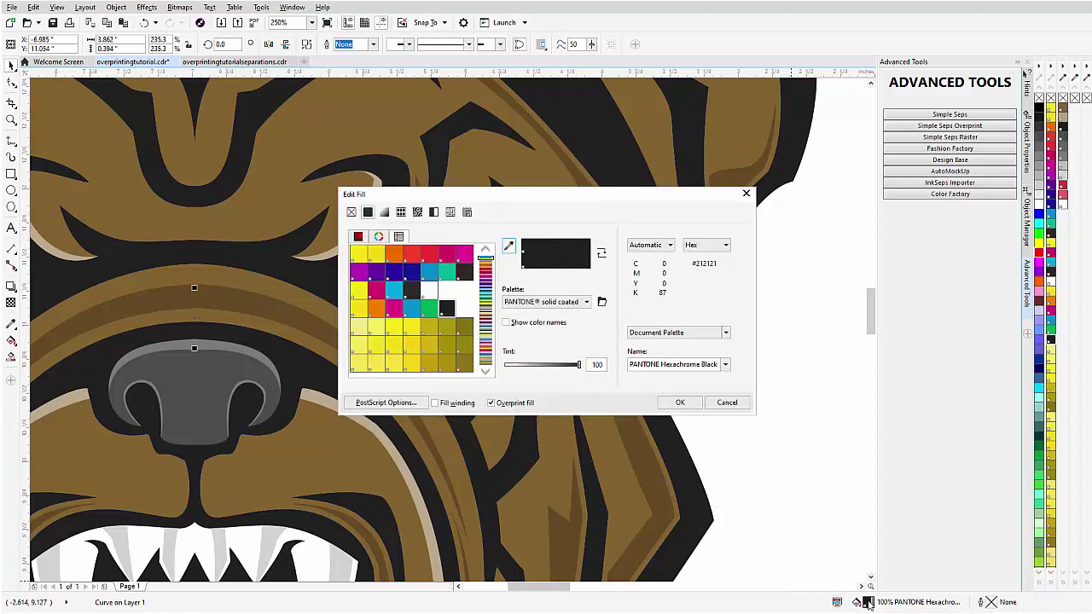
{"action": "left_click_drag", "start_coordinate": [526, 203], "coordinate": [808, 218]}
{"action": "left_click_drag", "start_coordinate": [862, 386], "coordinate": [819, 383]}
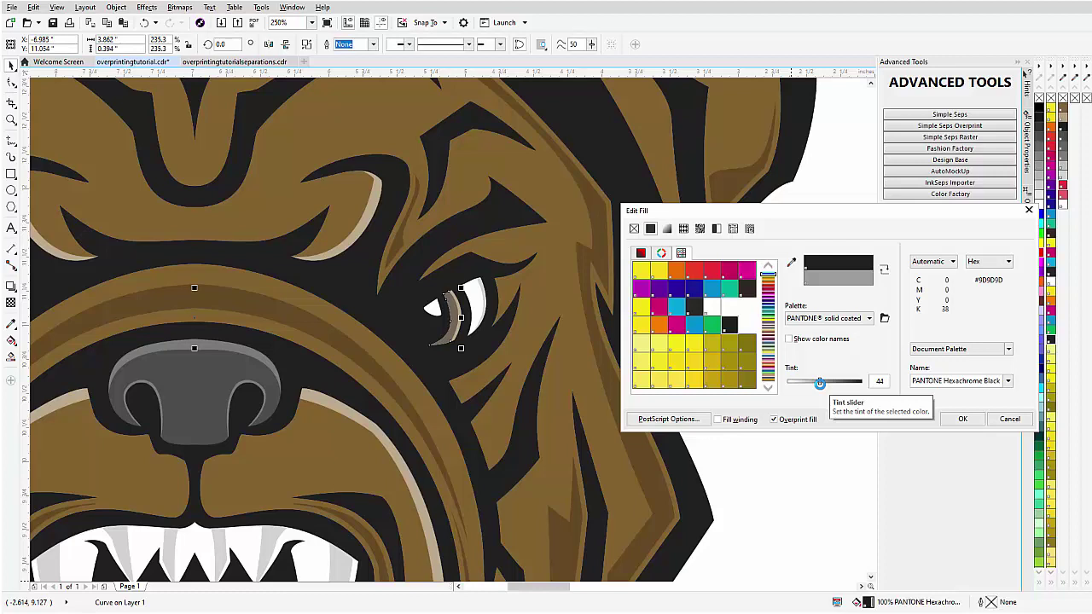
{"action": "mouse_move", "coordinate": [819, 383]}
{"action": "left_mouse_down"}
{"action": "mouse_move", "coordinate": [804, 384]}
{"action": "mouse_move", "coordinate": [828, 386]}
{"action": "left_mouse_up"}
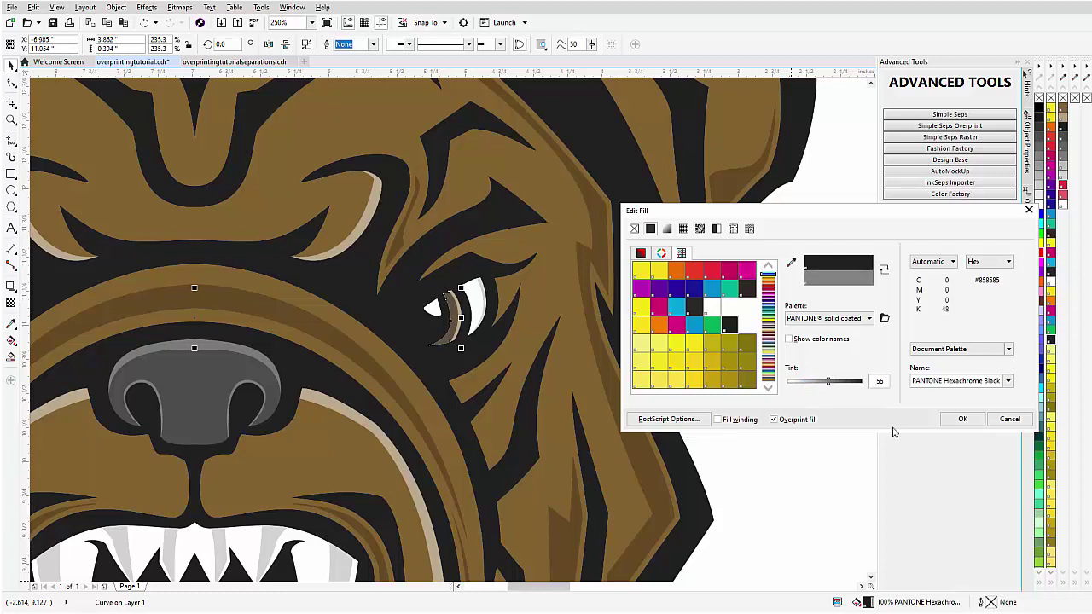
{"action": "left_click", "coordinate": [960, 419]}
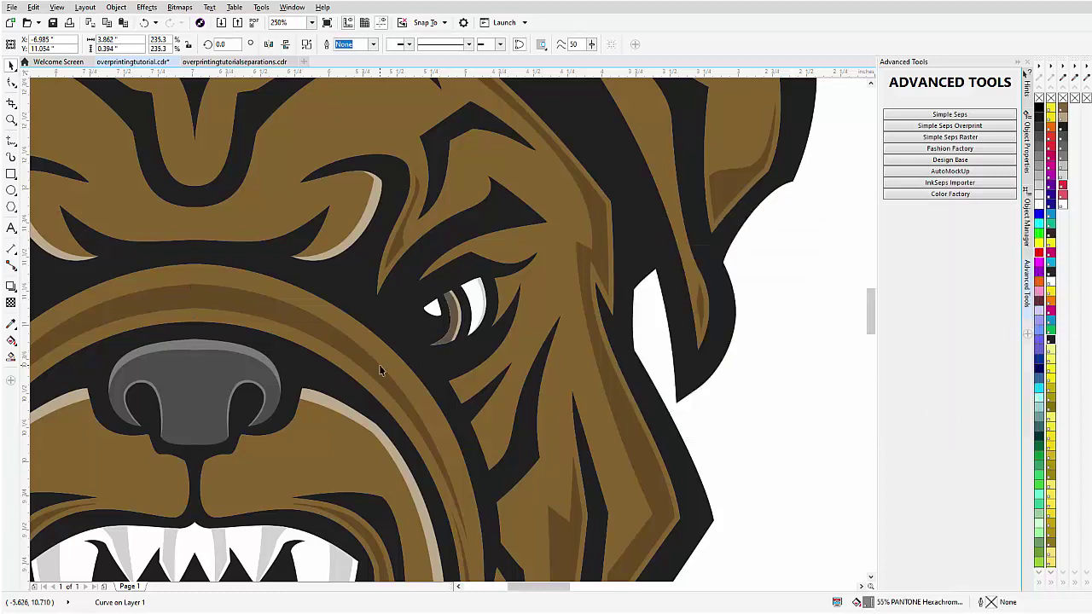
{"action": "key", "text": "F3"}
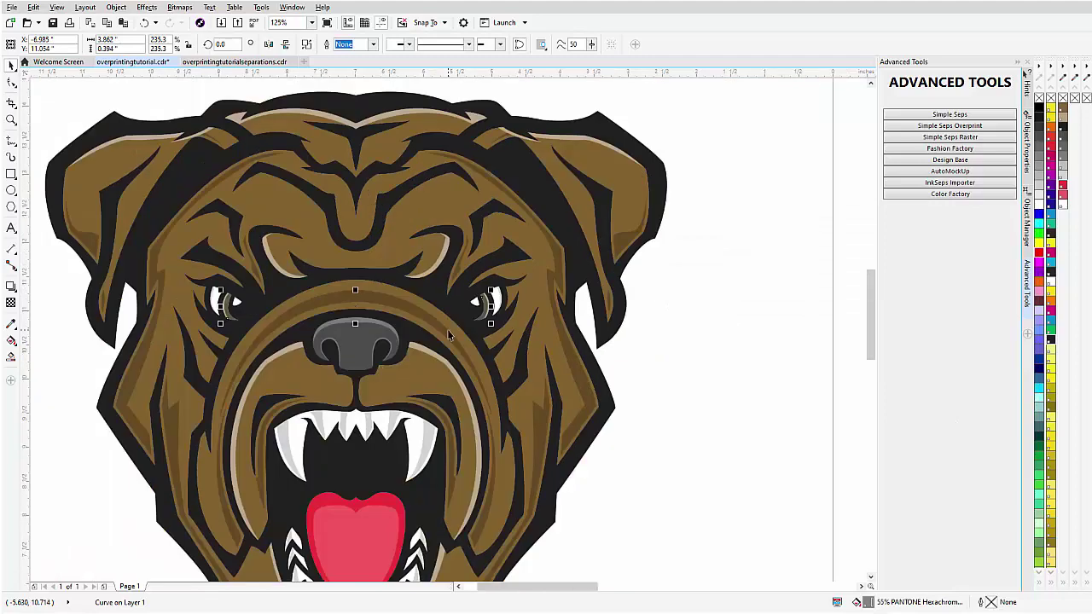
{"action": "scroll", "coordinate": [449, 335], "scroll_direction": "down", "scroll_amount": 5}
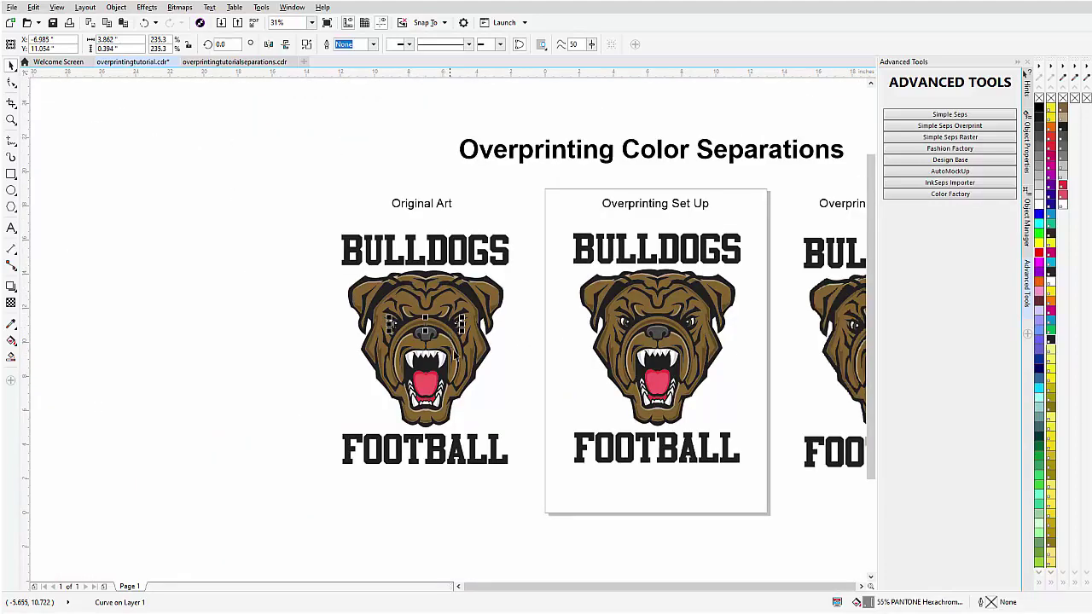
Set the tint of the light eye highlight curve's PANTONE 7560 C fill to 82%.
{"action": "scroll", "coordinate": [630, 331], "scroll_direction": "up", "scroll_amount": 5}
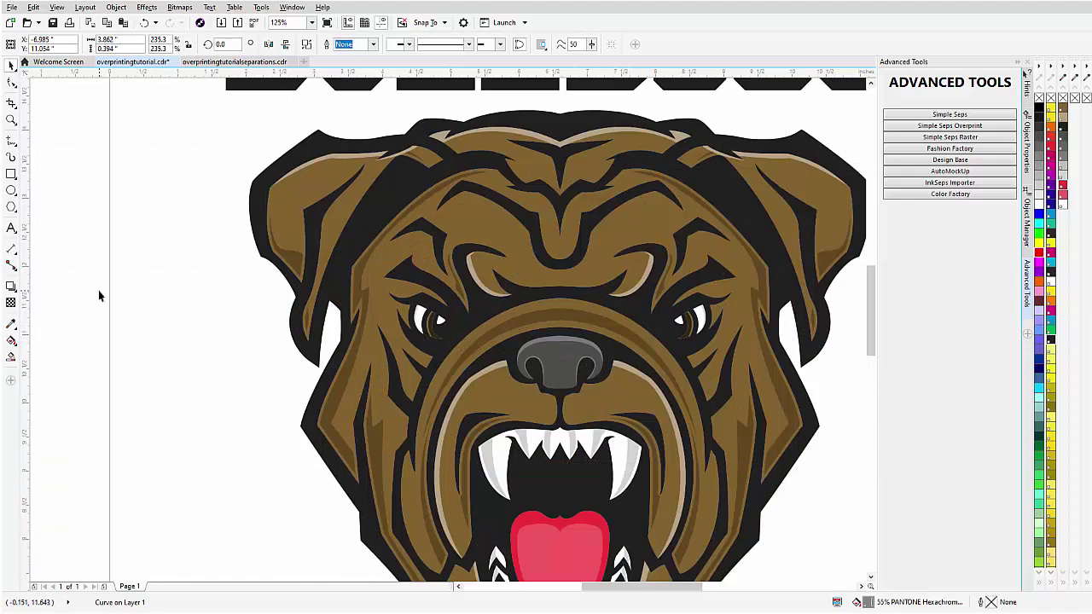
{"action": "scroll", "coordinate": [98, 290], "scroll_direction": "down", "scroll_amount": 5}
{"action": "scroll", "coordinate": [450, 336], "scroll_direction": "up", "scroll_amount": 5}
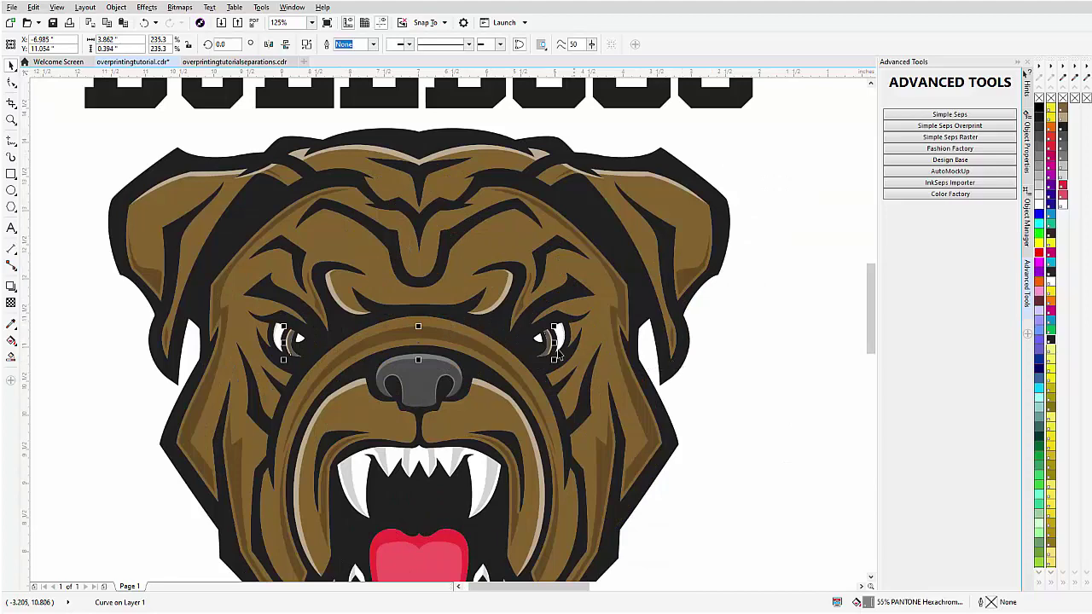
{"action": "scroll", "coordinate": [550, 351], "scroll_direction": "up", "scroll_amount": 2}
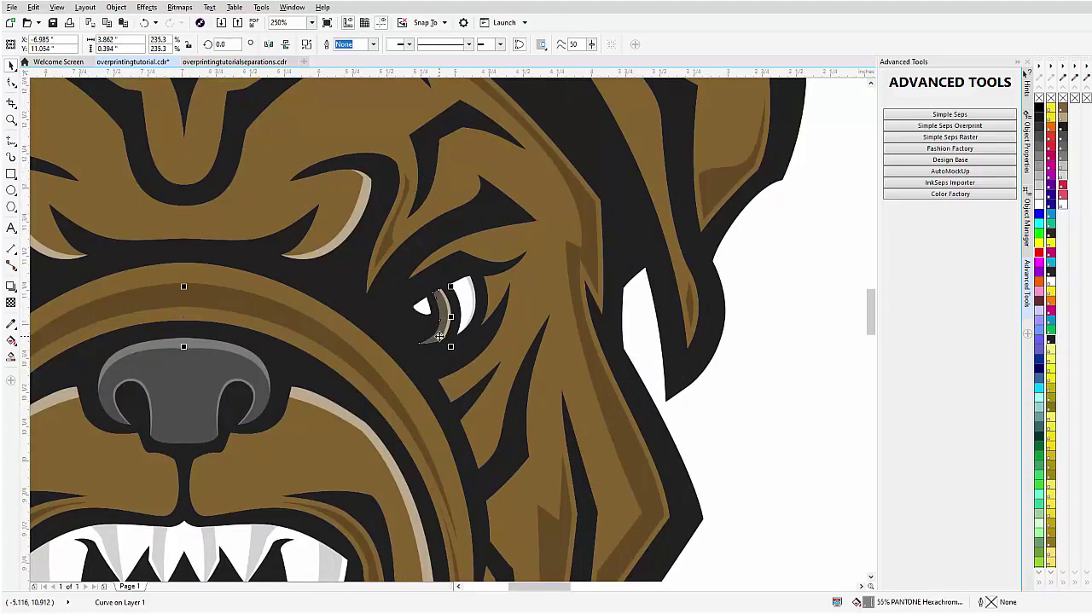
{"action": "scroll", "coordinate": [439, 336], "scroll_direction": "up", "scroll_amount": 2}
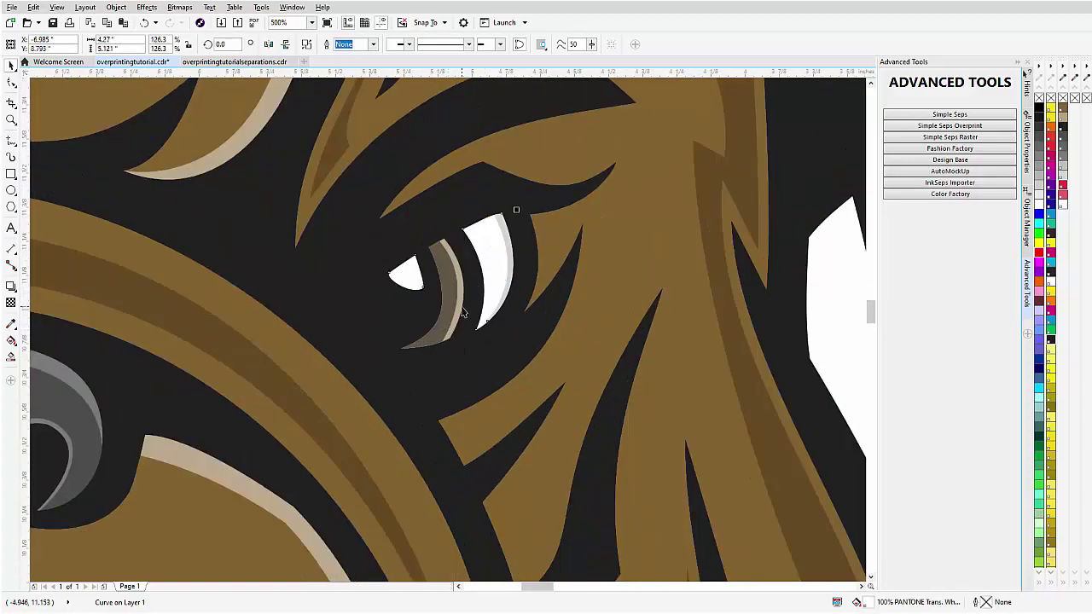
{"action": "left_click", "coordinate": [463, 313]}
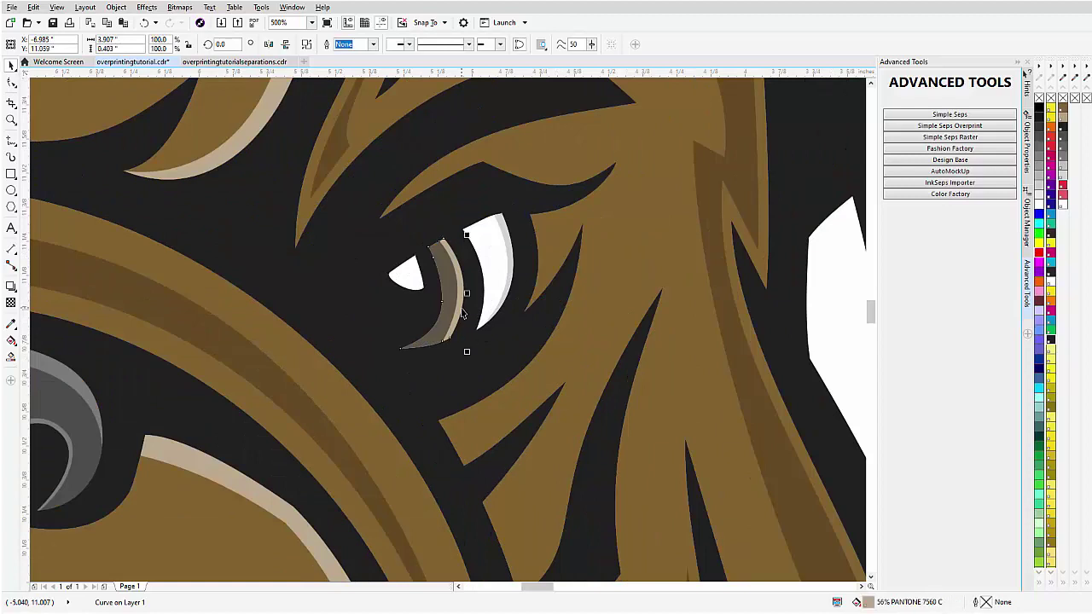
{"action": "double_click", "coordinate": [866, 603]}
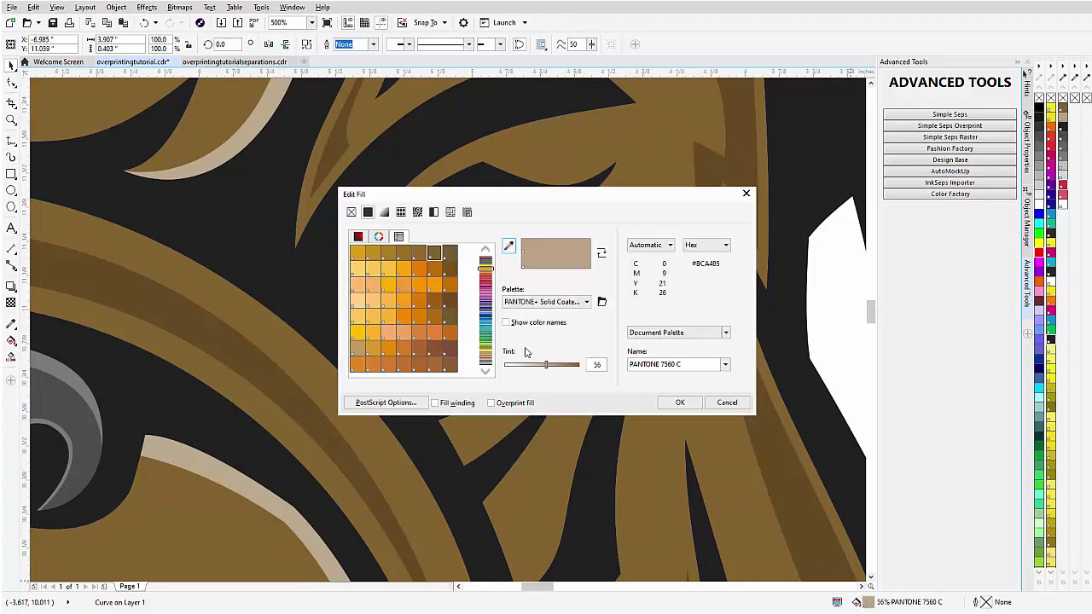
{"action": "left_click_drag", "start_coordinate": [547, 367], "coordinate": [559, 365]}
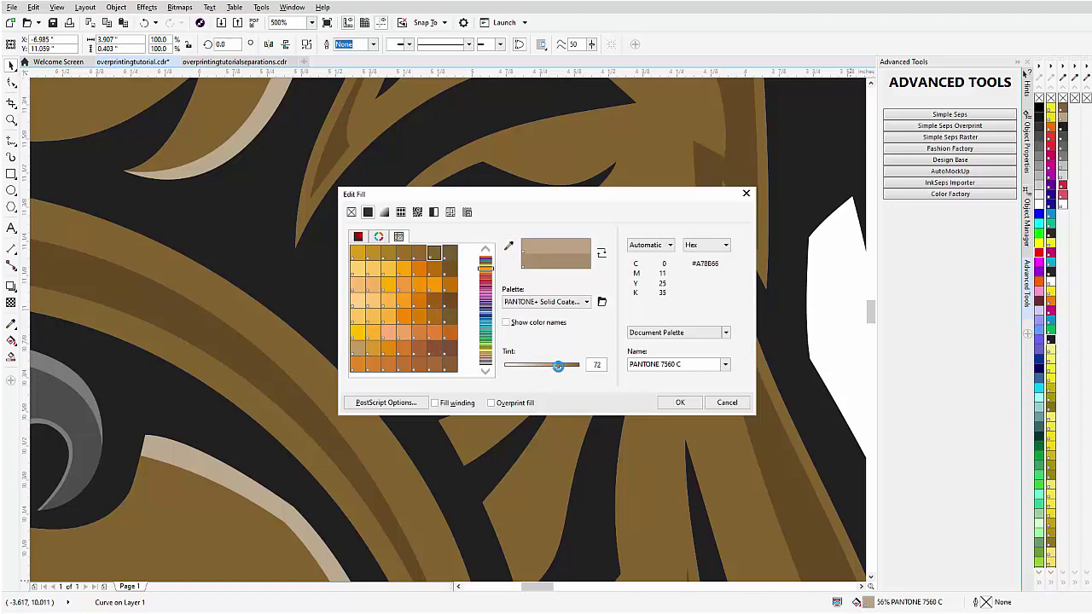
{"action": "left_click_drag", "start_coordinate": [536, 202], "coordinate": [752, 224]}
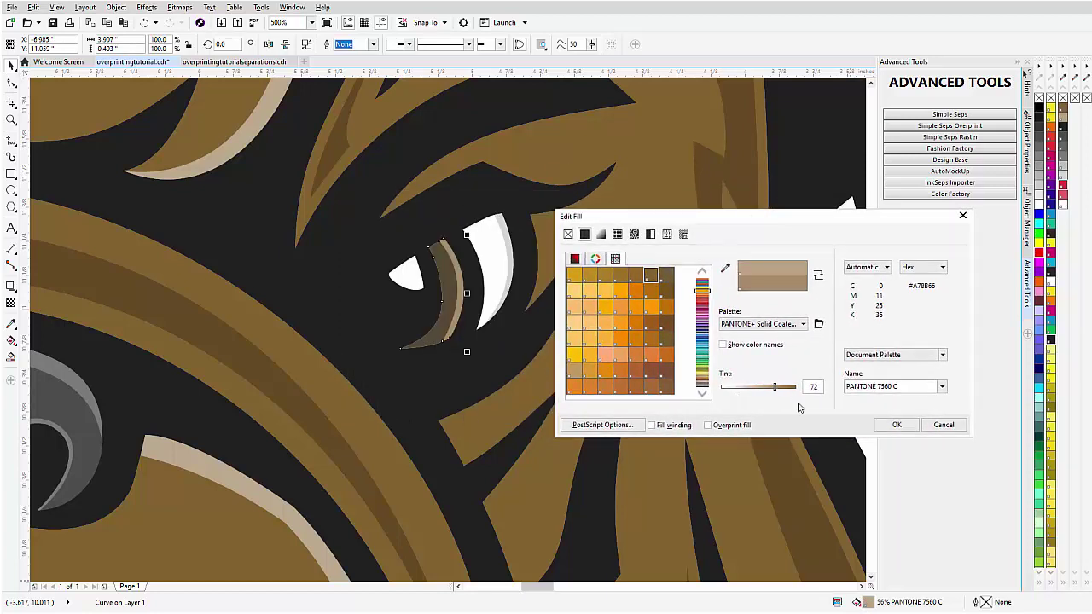
{"action": "left_click", "coordinate": [748, 388]}
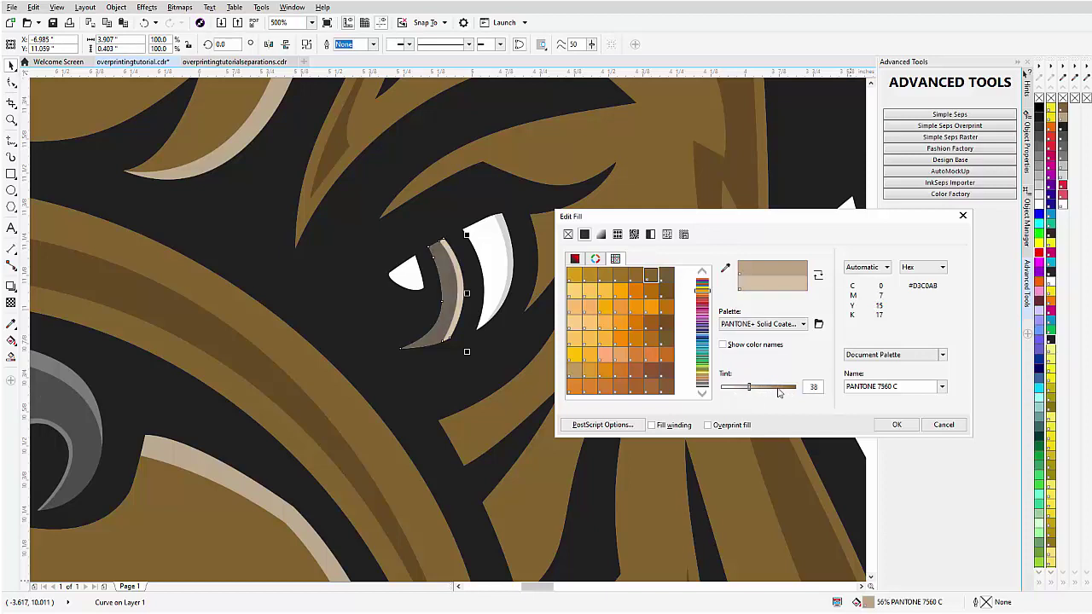
{"action": "left_click_drag", "start_coordinate": [767, 389], "coordinate": [784, 388]}
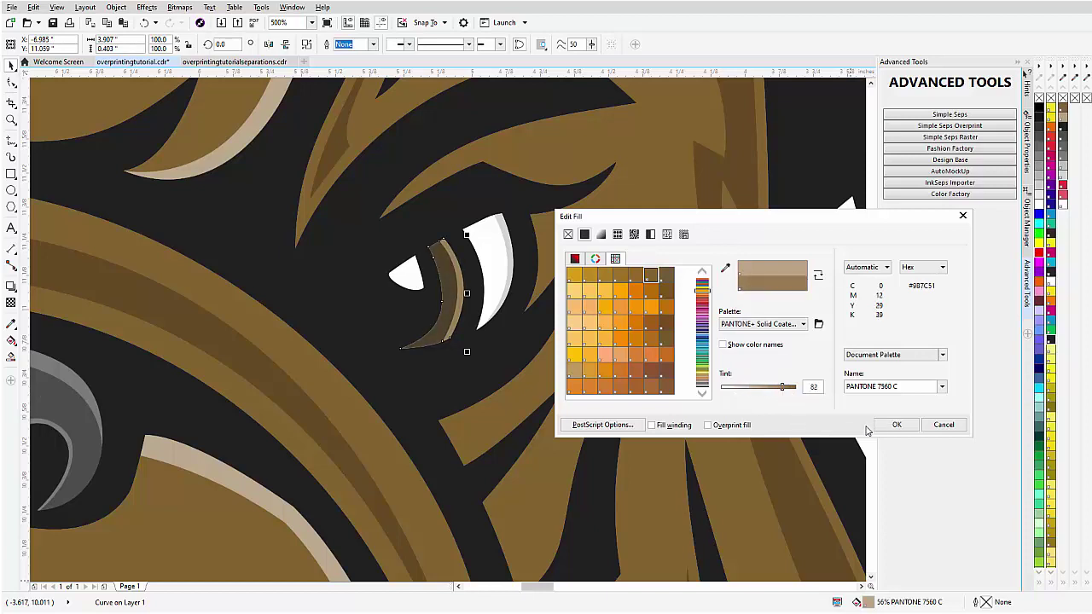
{"action": "left_click", "coordinate": [895, 424]}
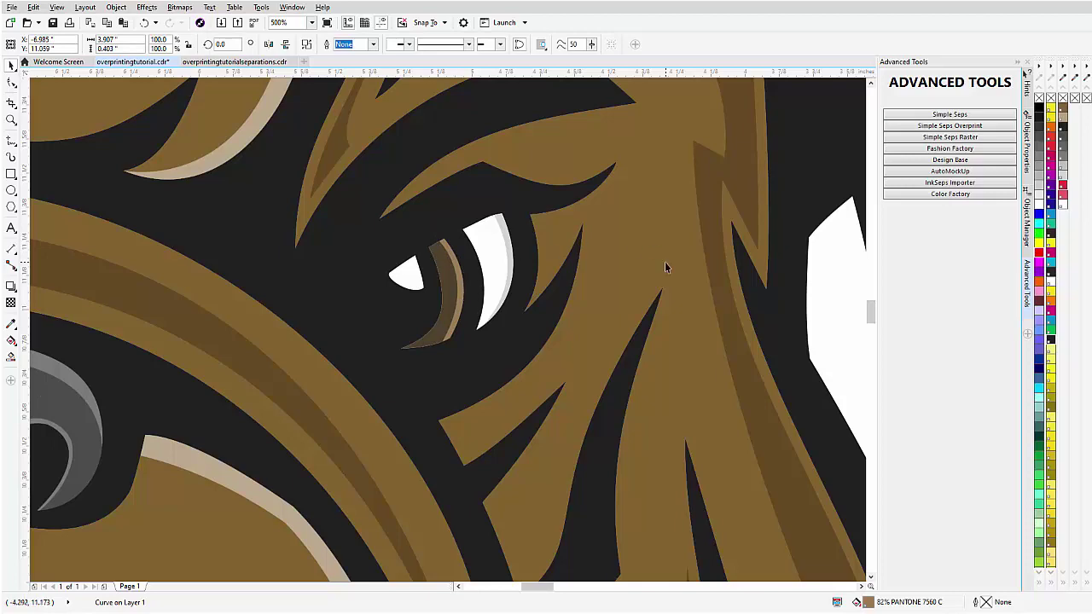
Select the whole Original Art design and create a SimpleSeps selection palette from its colors.
{"action": "scroll", "coordinate": [450, 335], "scroll_direction": "down", "scroll_amount": 3}
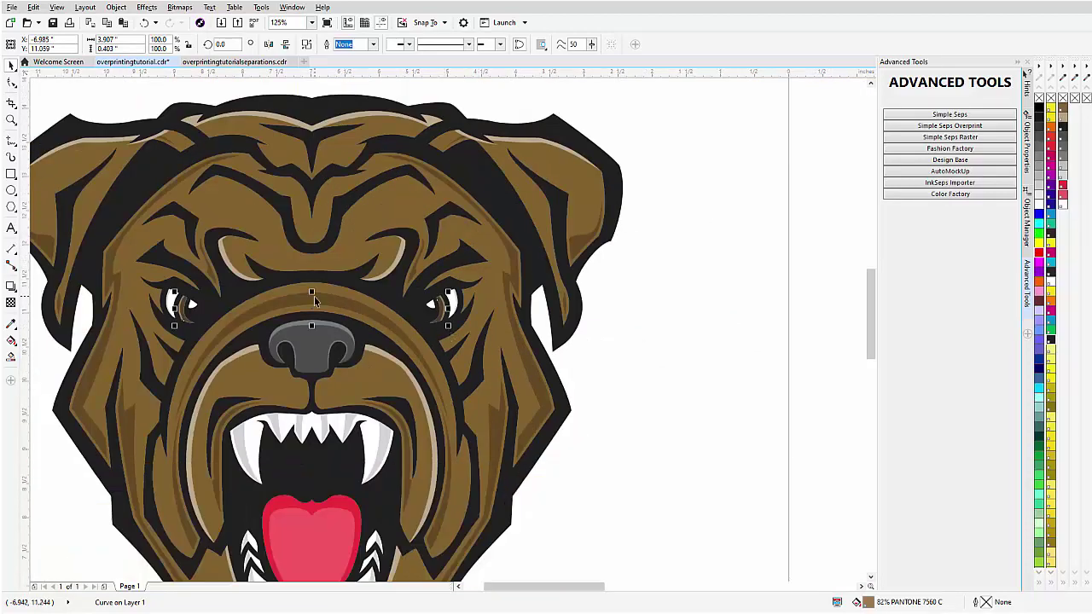
{"action": "scroll", "coordinate": [314, 296], "scroll_direction": "down", "scroll_amount": 1}
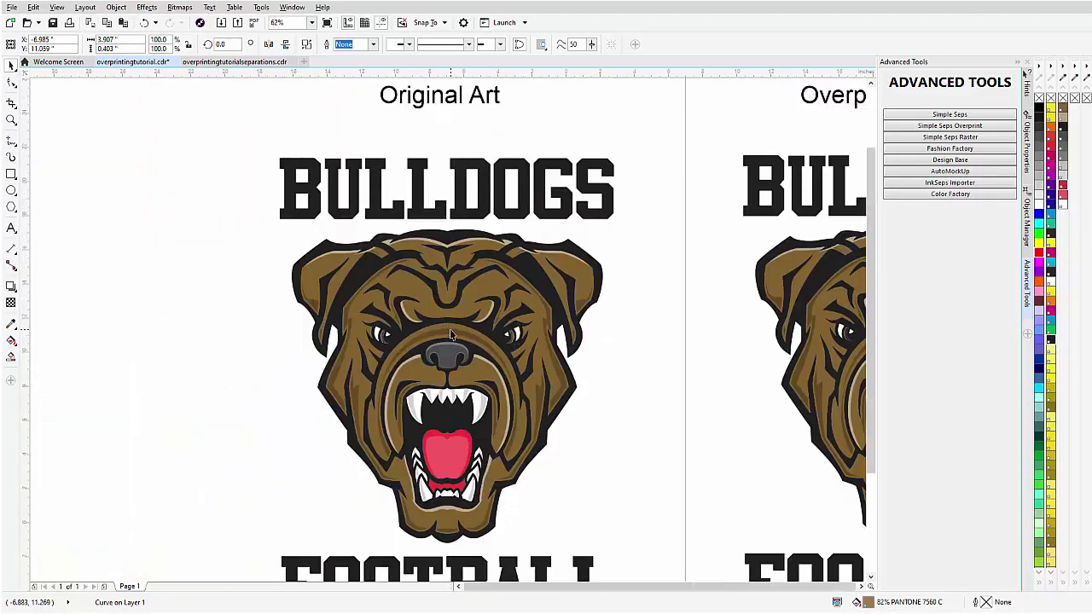
{"action": "scroll", "coordinate": [521, 379], "scroll_direction": "down", "scroll_amount": 1}
{"action": "left_click_drag", "start_coordinate": [549, 227], "coordinate": [305, 512]}
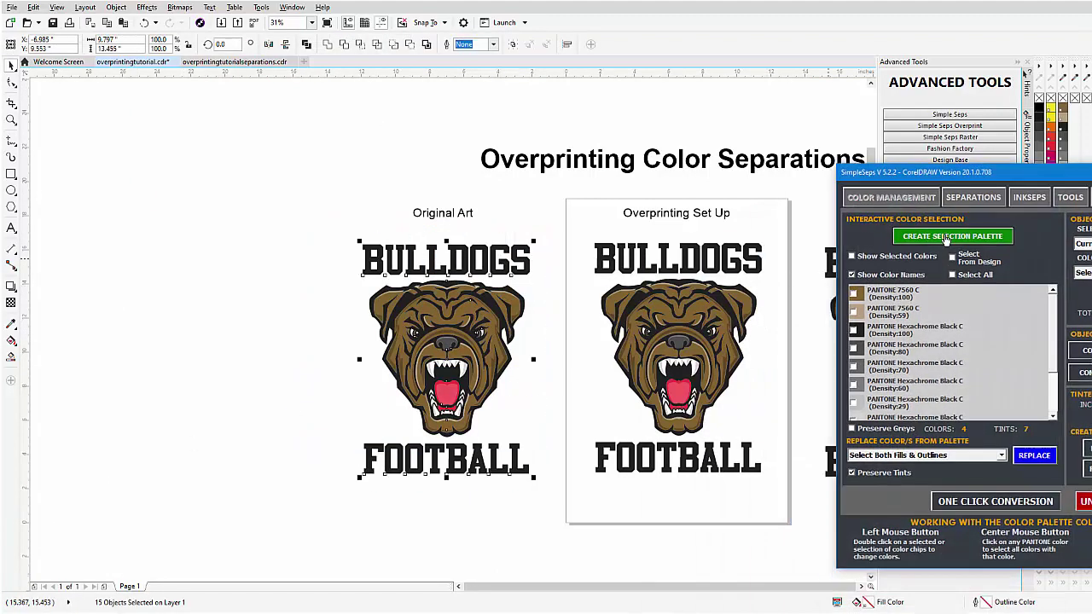
{"action": "left_click", "coordinate": [950, 236]}
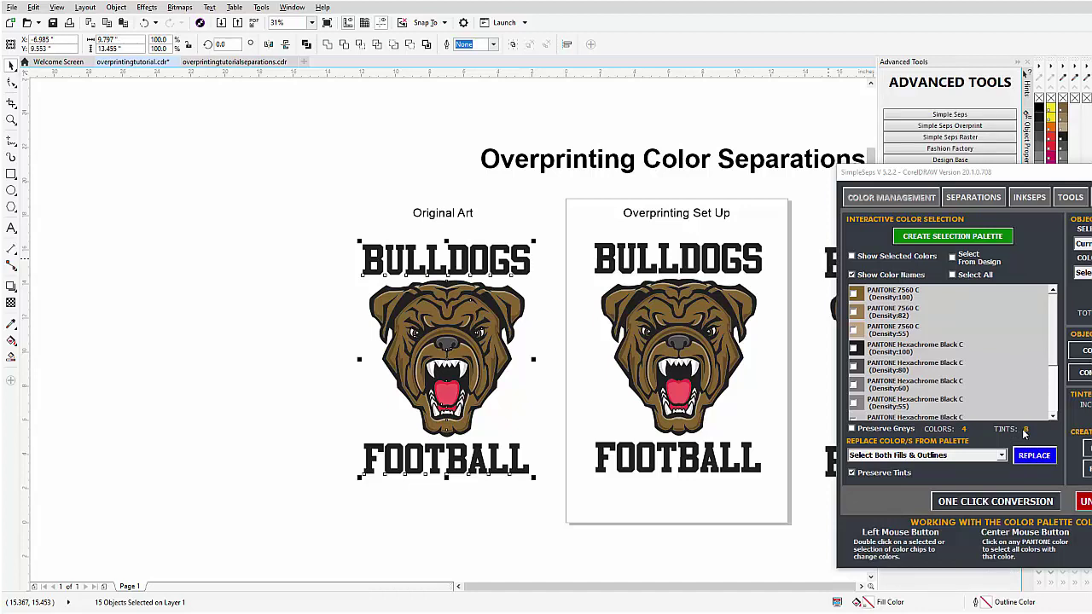
Toggle the Simulate Overprints view for the artwork.
{"action": "left_click", "coordinate": [59, 8]}
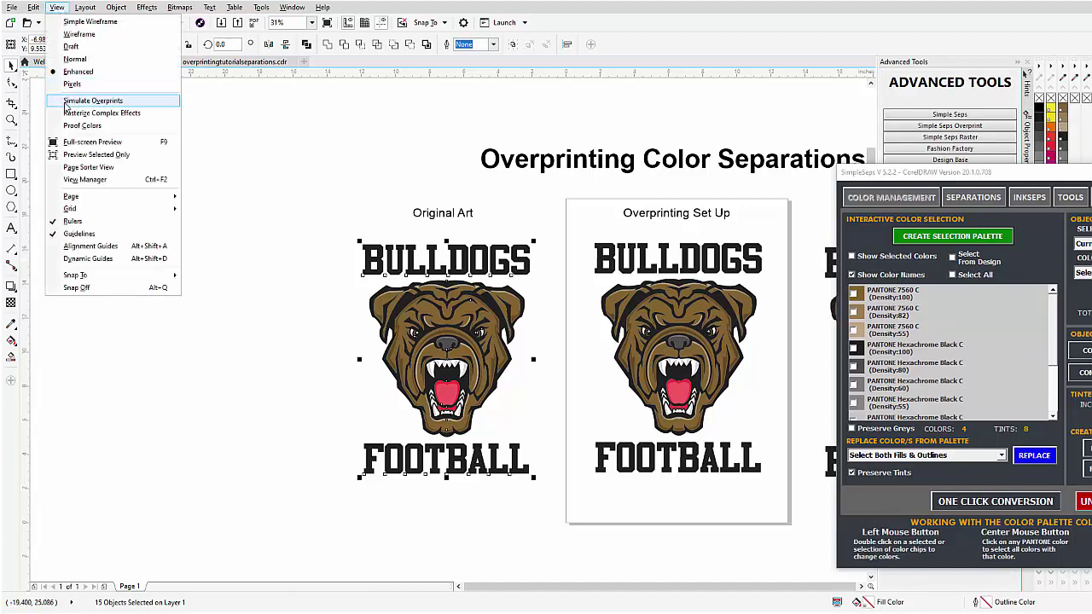
{"action": "left_click", "coordinate": [66, 104]}
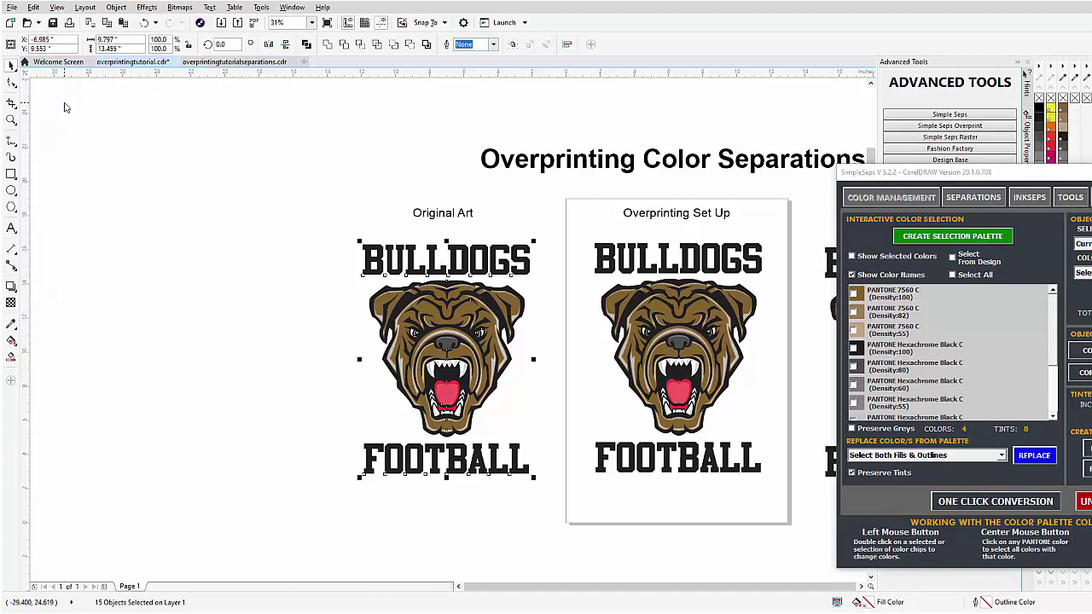
{"action": "left_click", "coordinate": [58, 8]}
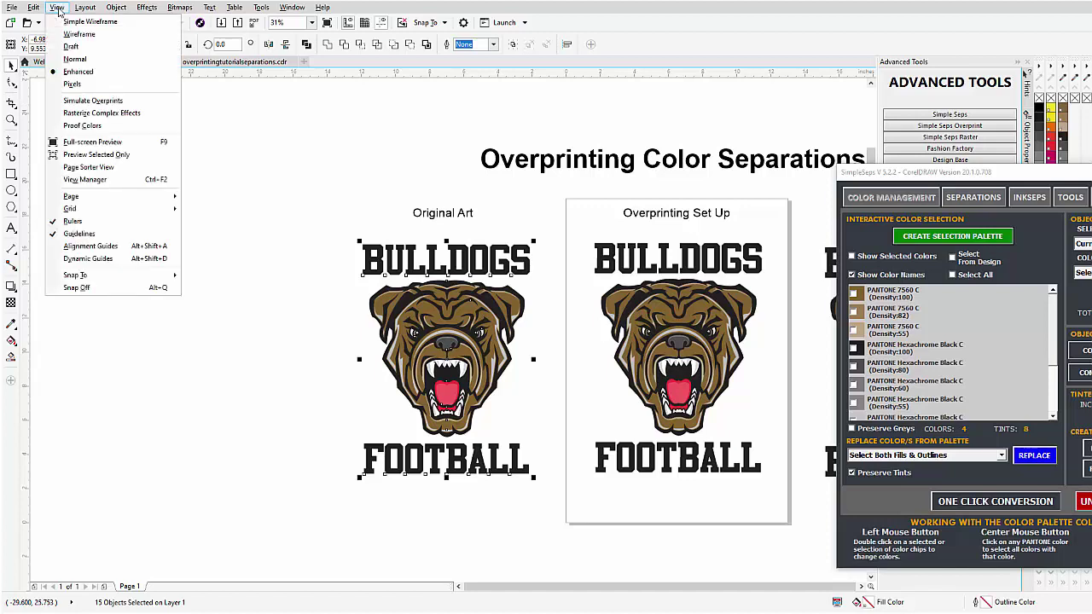
{"action": "left_click", "coordinate": [65, 102]}
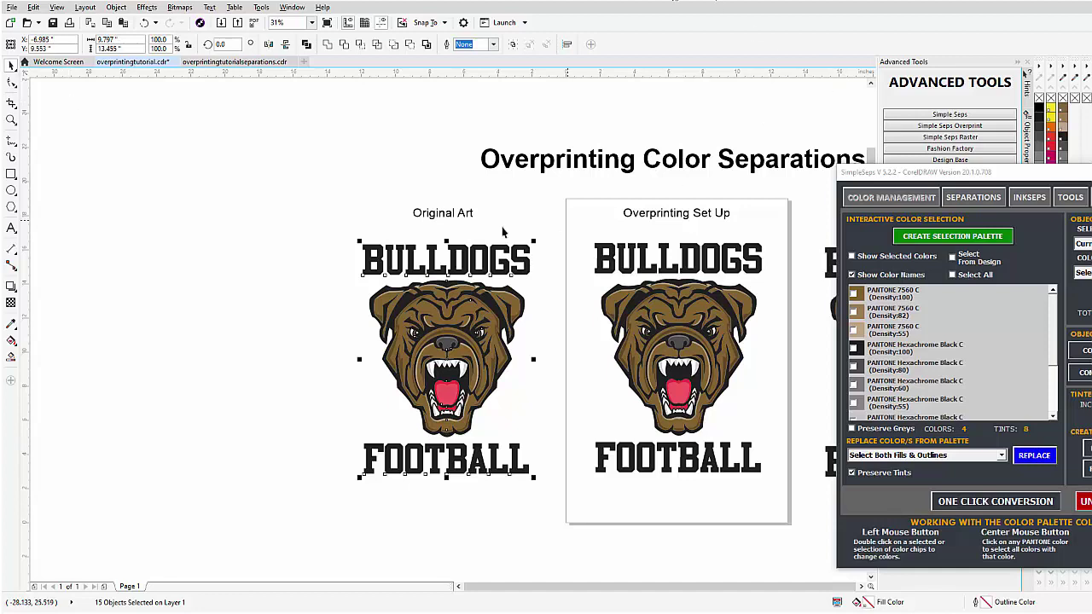
In overprintingtutorialseparations.cdr, color the bulldog bitmap on the PANTONE 7560 C separation page with 100% PANTONE 7560 C.
{"action": "left_click", "coordinate": [240, 65]}
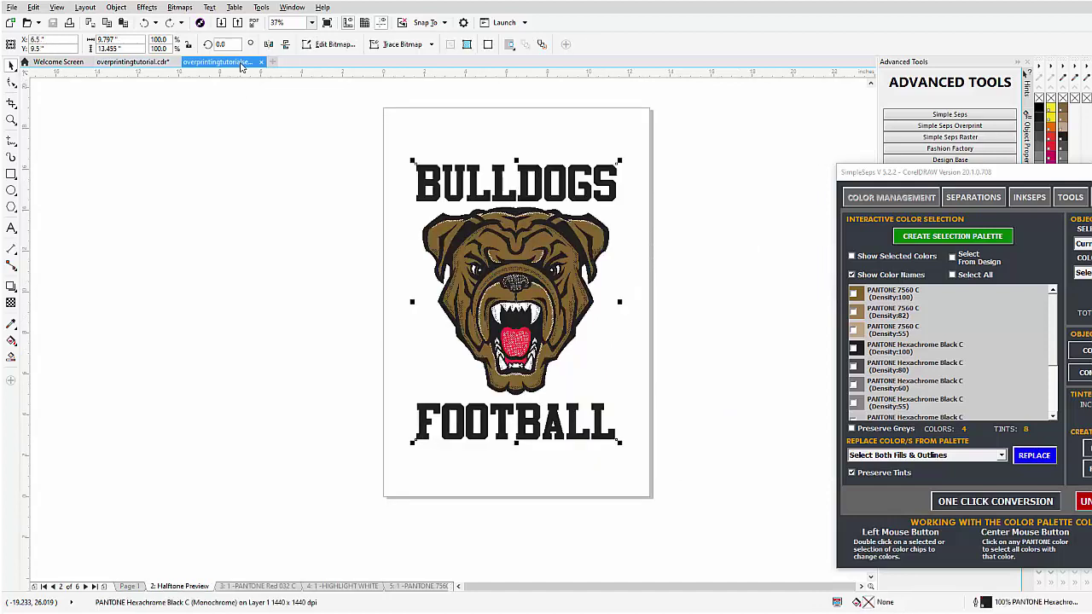
{"action": "left_click", "coordinate": [410, 587]}
{"action": "left_click", "coordinate": [467, 328]}
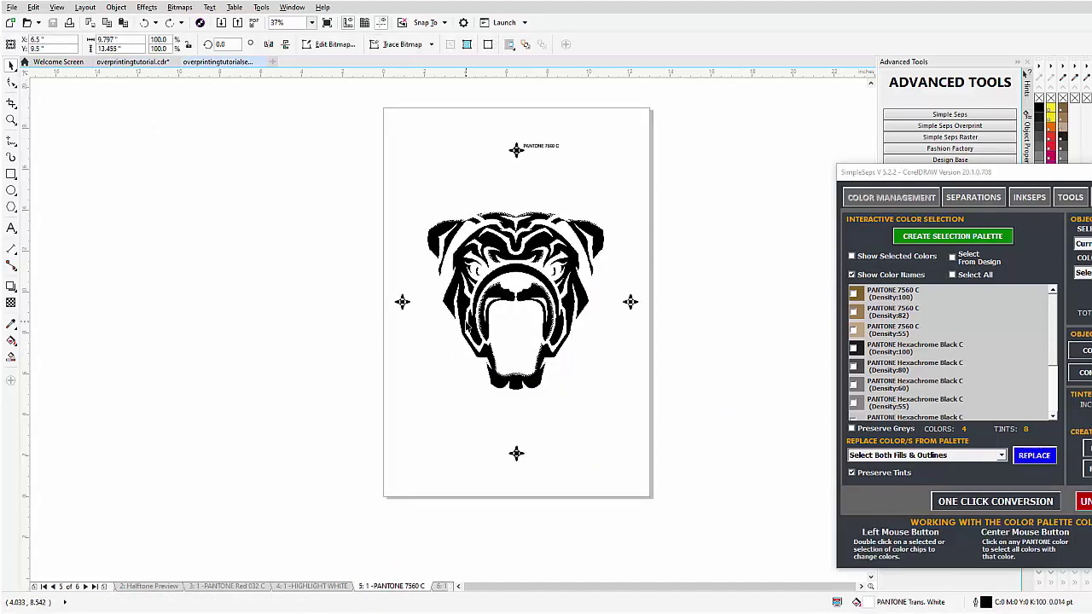
{"action": "key", "text": "Escape"}
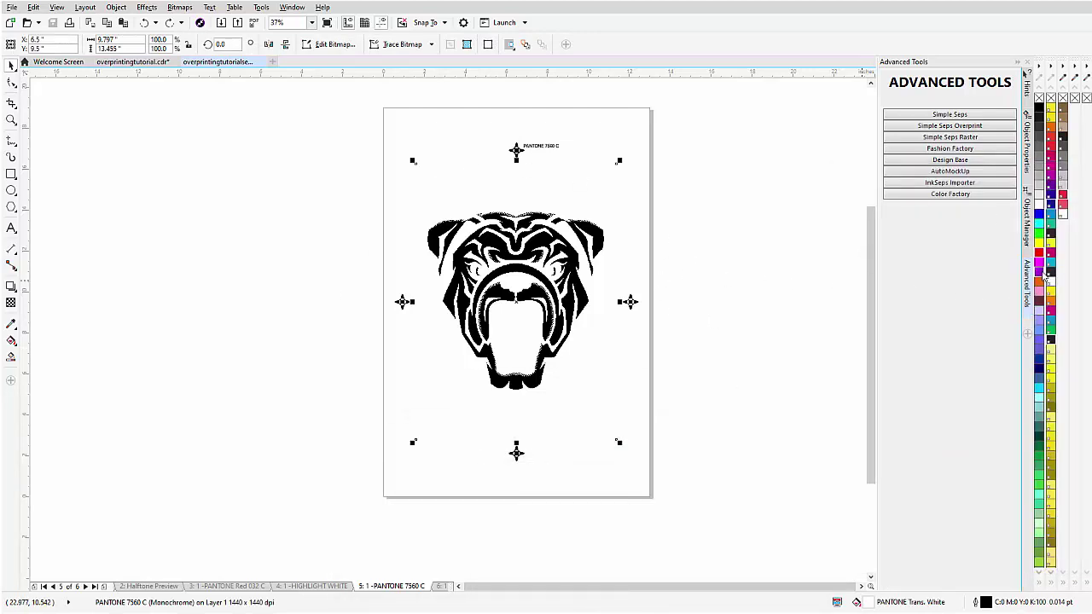
{"action": "left_click", "coordinate": [1063, 109]}
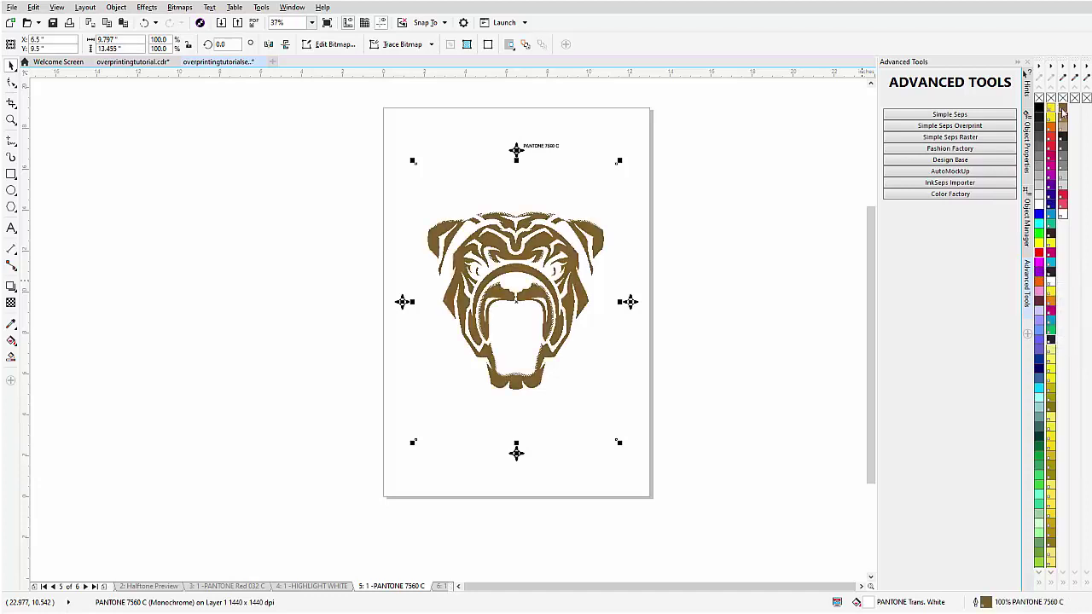
Copy the PANTONE Hexachrome Black separation bitmap onto the PANTONE 7560 C page and remove its white background fill.
{"action": "left_click", "coordinate": [440, 587]}
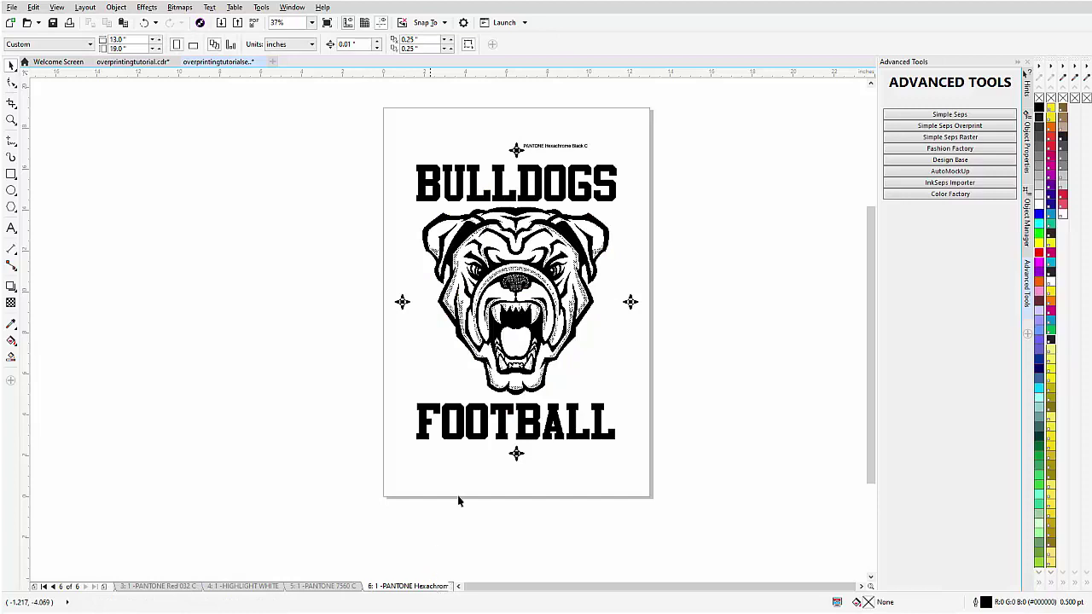
{"action": "left_click", "coordinate": [504, 316]}
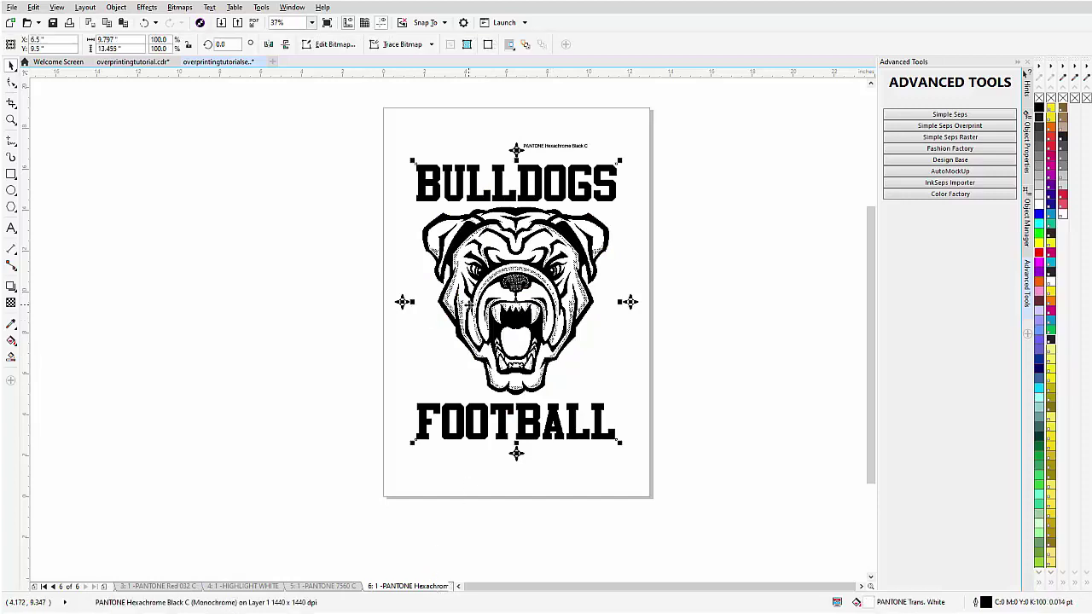
{"action": "scroll", "coordinate": [468, 303], "scroll_direction": "up", "scroll_amount": 4}
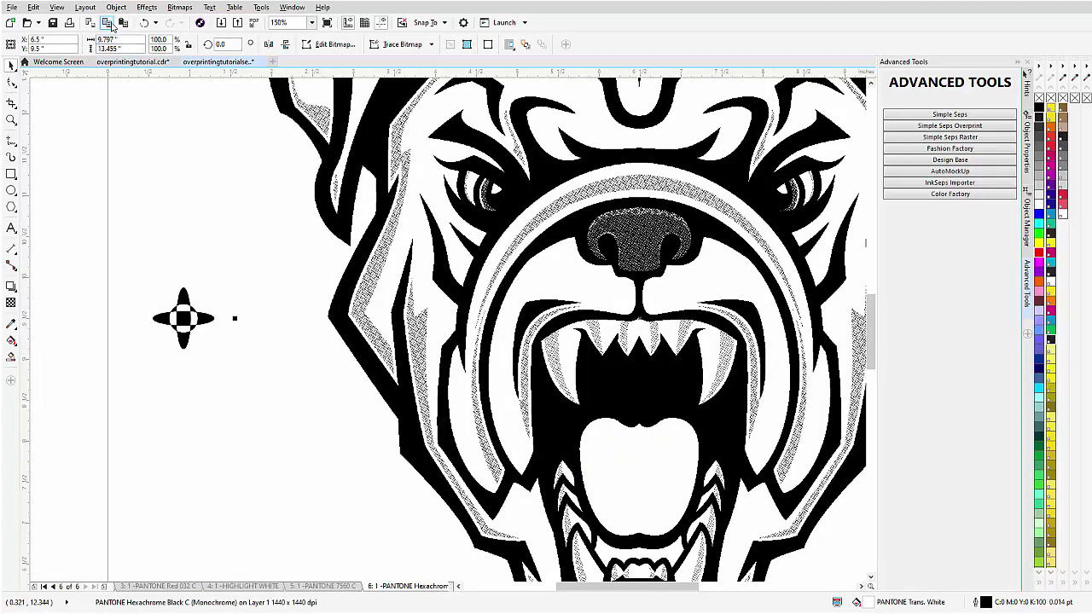
{"action": "left_click", "coordinate": [323, 587]}
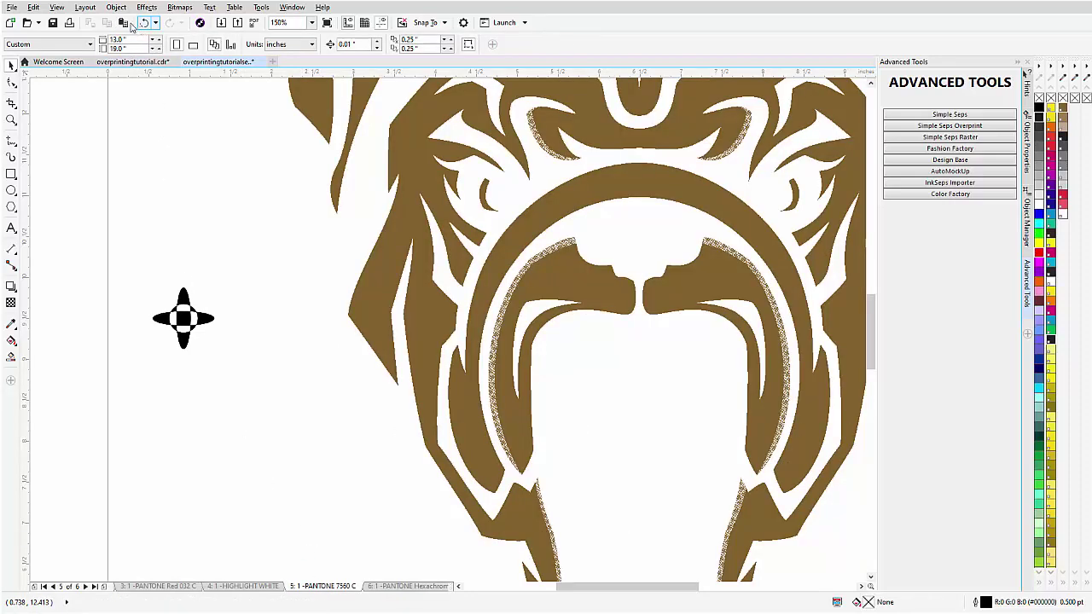
{"action": "left_click", "coordinate": [124, 24]}
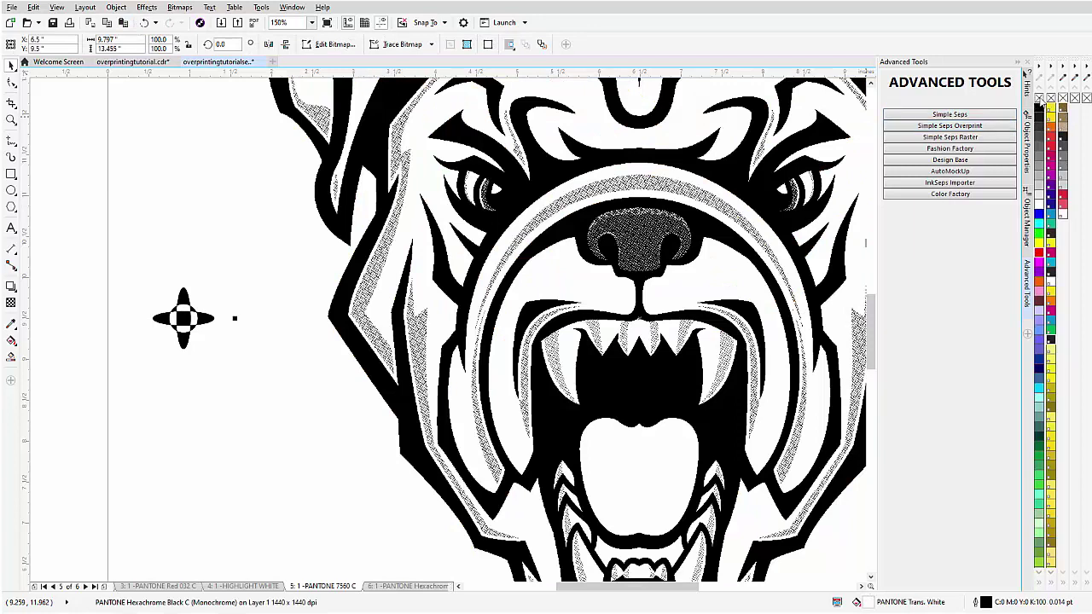
{"action": "left_click", "coordinate": [1040, 98]}
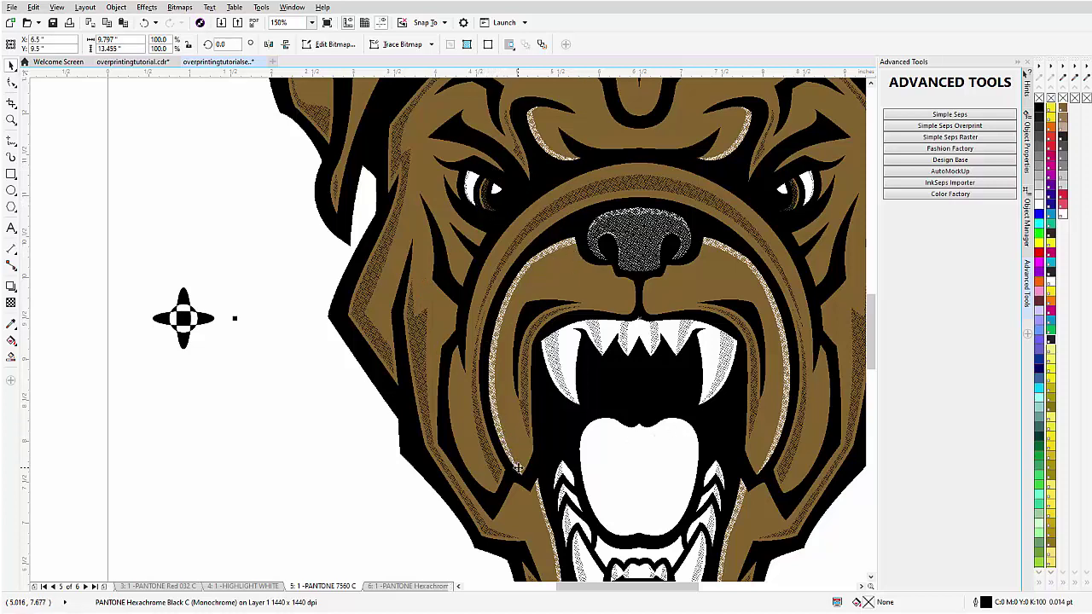
{"action": "scroll", "coordinate": [533, 440], "scroll_direction": "down", "scroll_amount": 2}
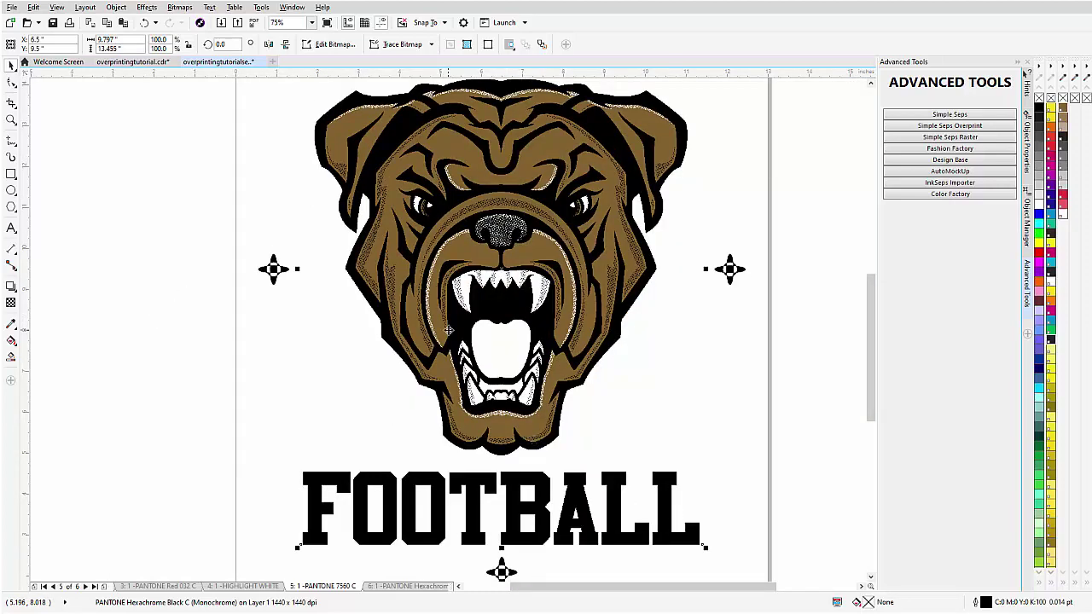
{"action": "scroll", "coordinate": [449, 332], "scroll_direction": "down", "scroll_amount": 2}
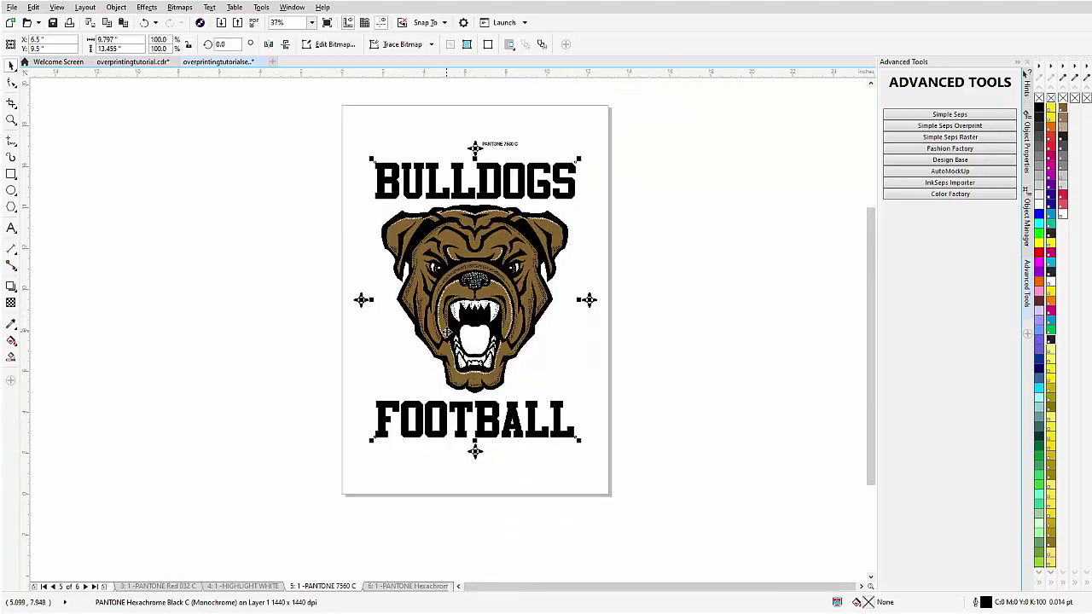
Return to overprintingtutorial.cdr and examine the Overprinted Halftone Preview beside the Overprinting Set Up artwork.
{"action": "left_click", "coordinate": [124, 62]}
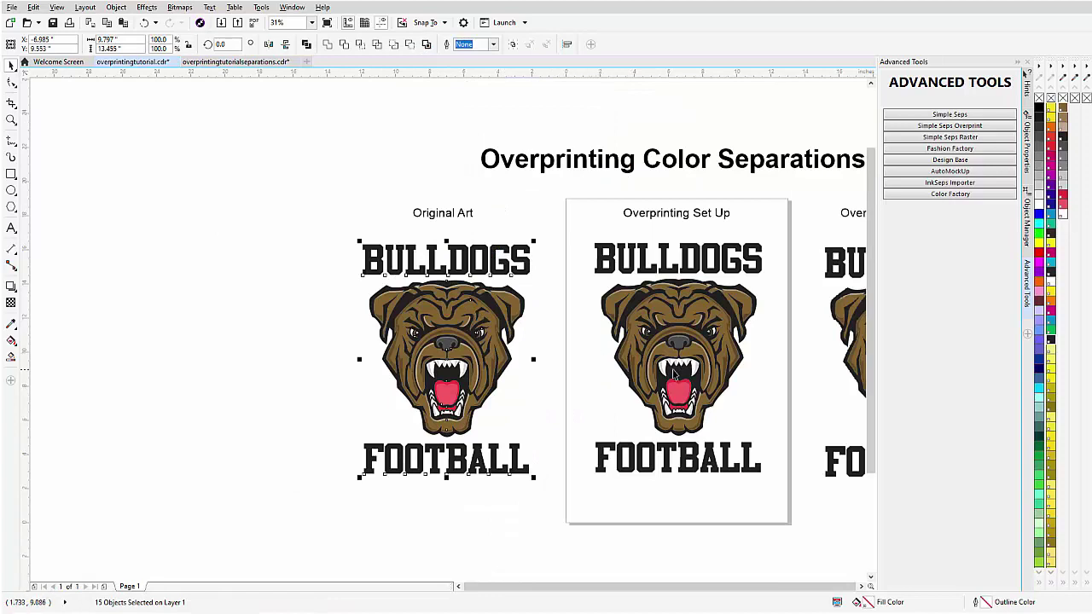
{"action": "scroll", "coordinate": [674, 375], "scroll_direction": "down", "scroll_amount": 1}
{"action": "scroll", "coordinate": [563, 333], "scroll_direction": "up", "scroll_amount": 1}
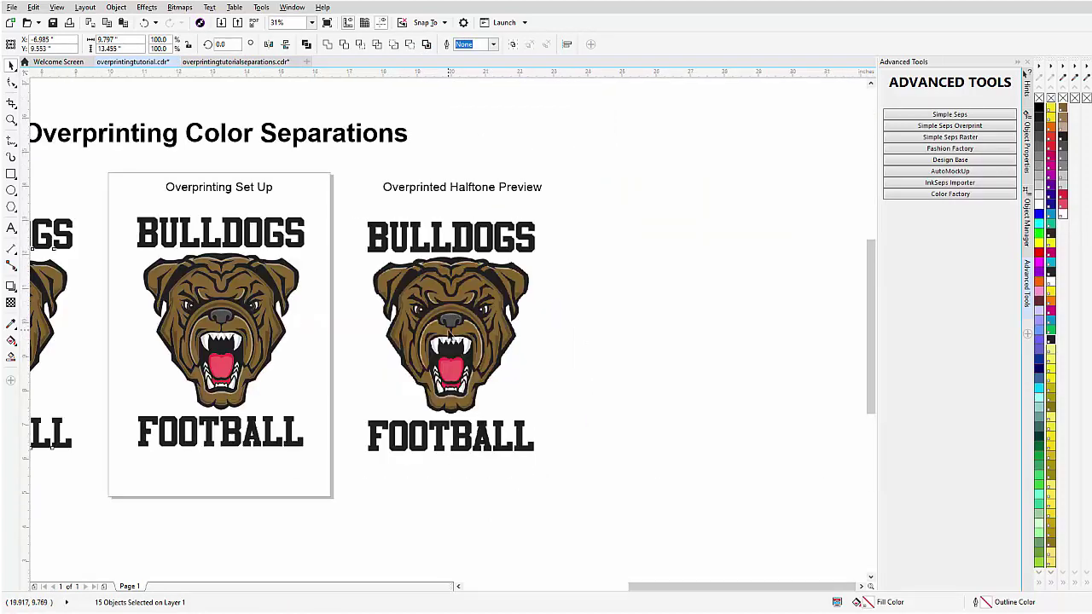
{"action": "scroll", "coordinate": [453, 337], "scroll_direction": "up", "scroll_amount": 2}
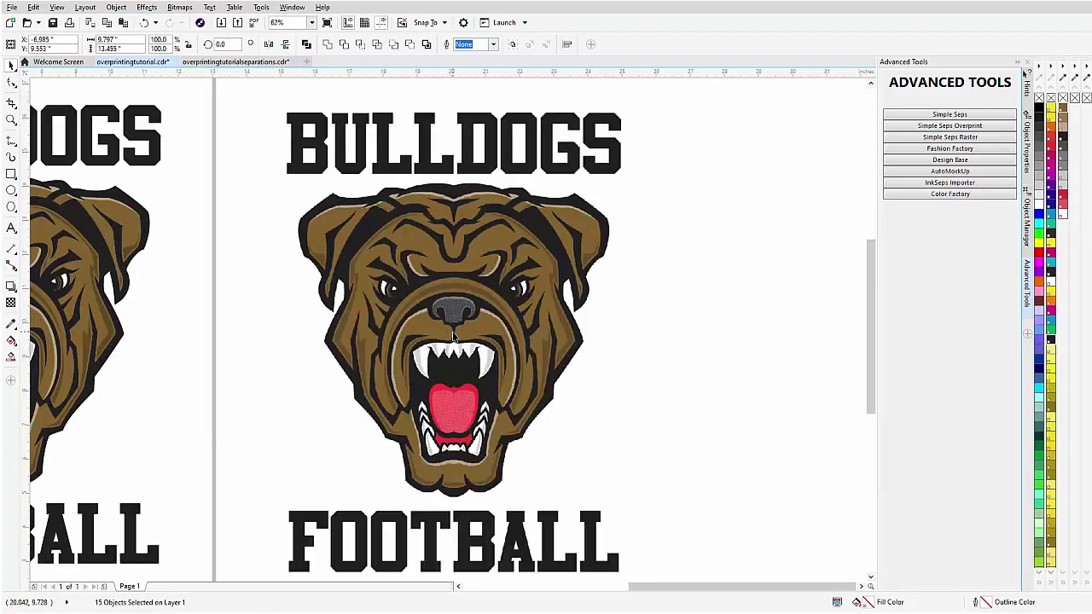
{"action": "scroll", "coordinate": [453, 337], "scroll_direction": "down", "scroll_amount": 2}
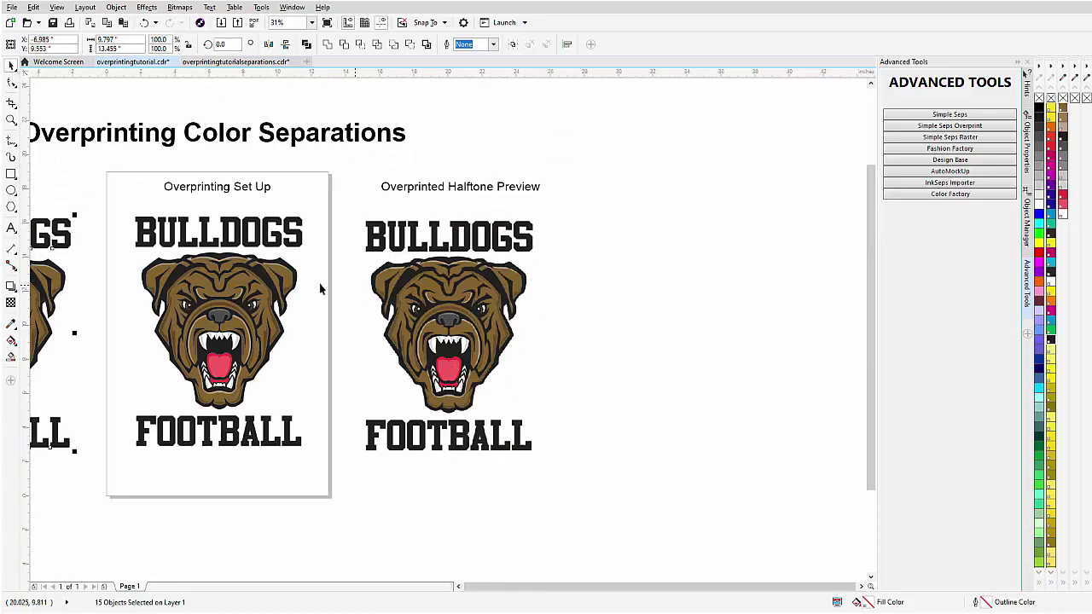